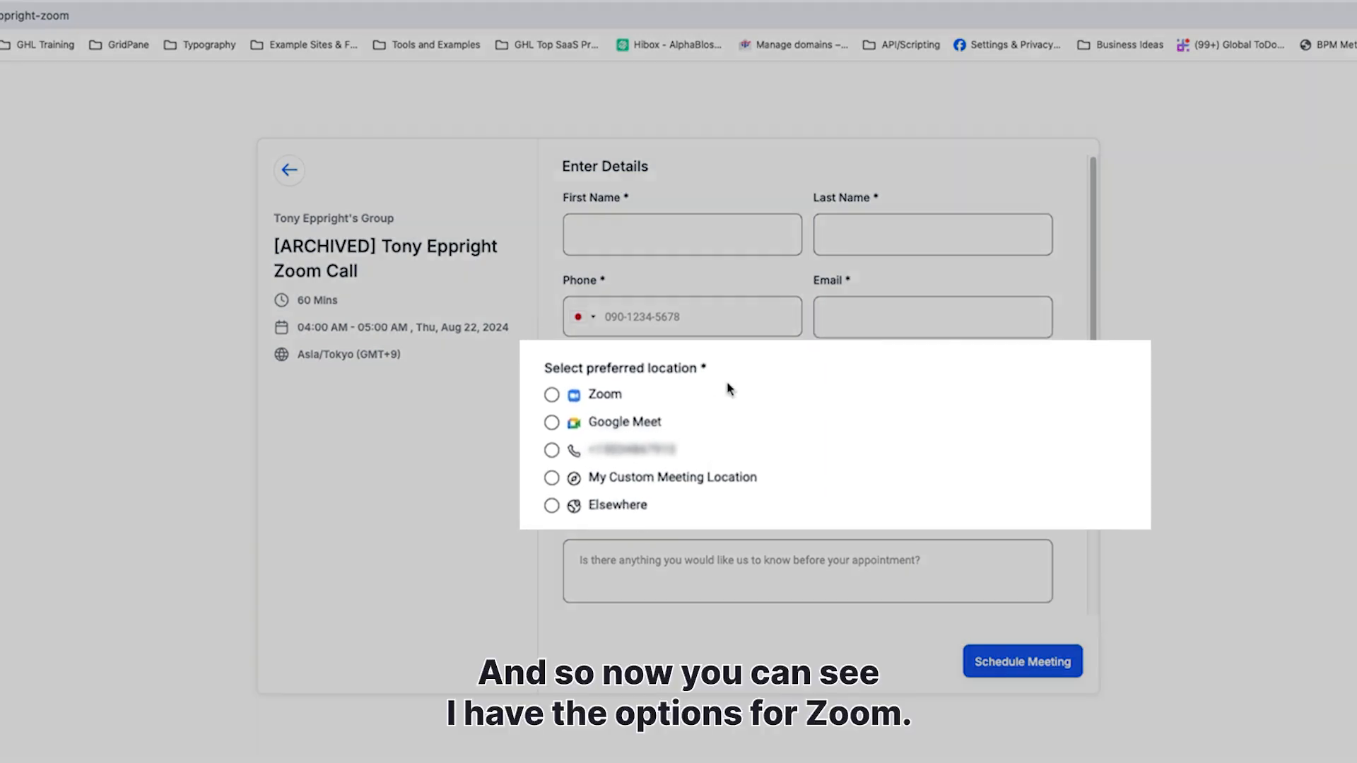
# Step: Try each preferred location option on the booking form in turn, finishing with Elsewhere
pyautogui.click(548, 398)
pyautogui.click(549, 428)
pyautogui.click(548, 456)
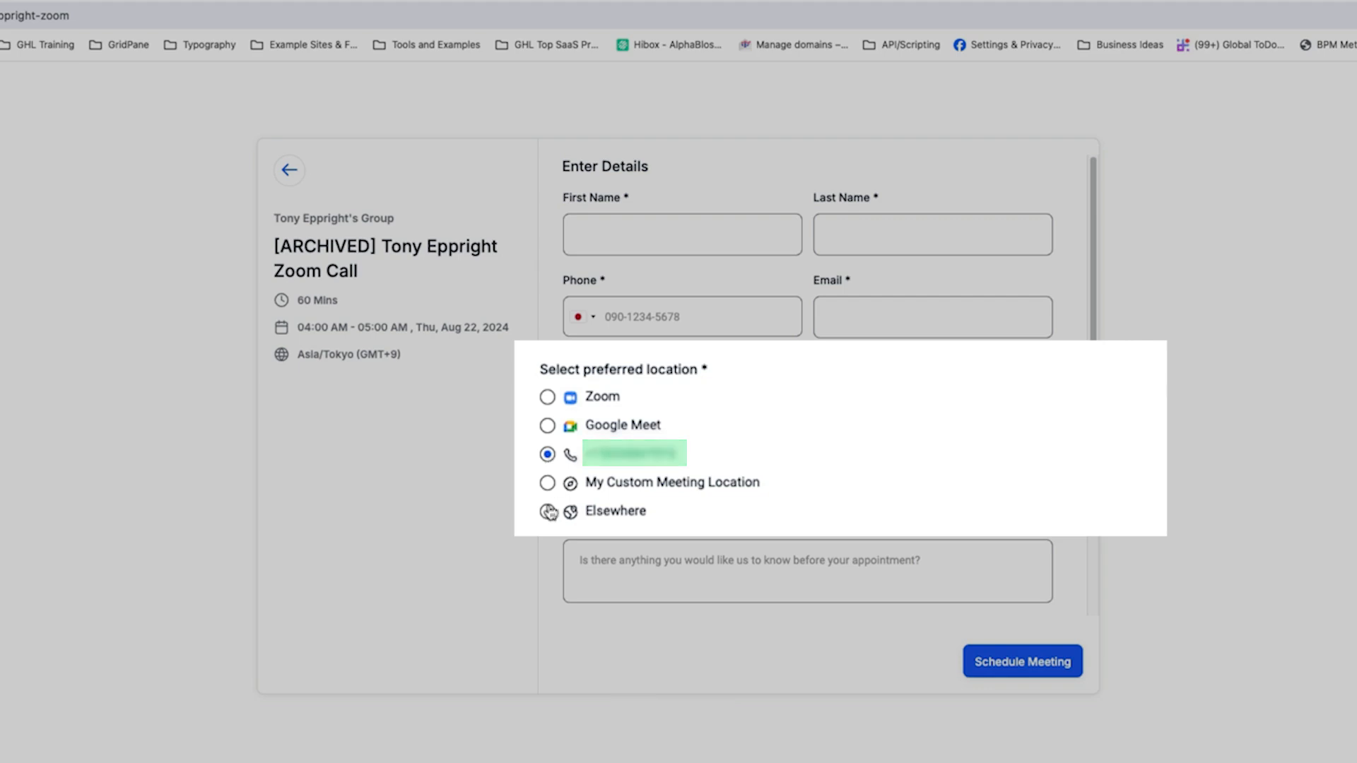
pyautogui.click(548, 484)
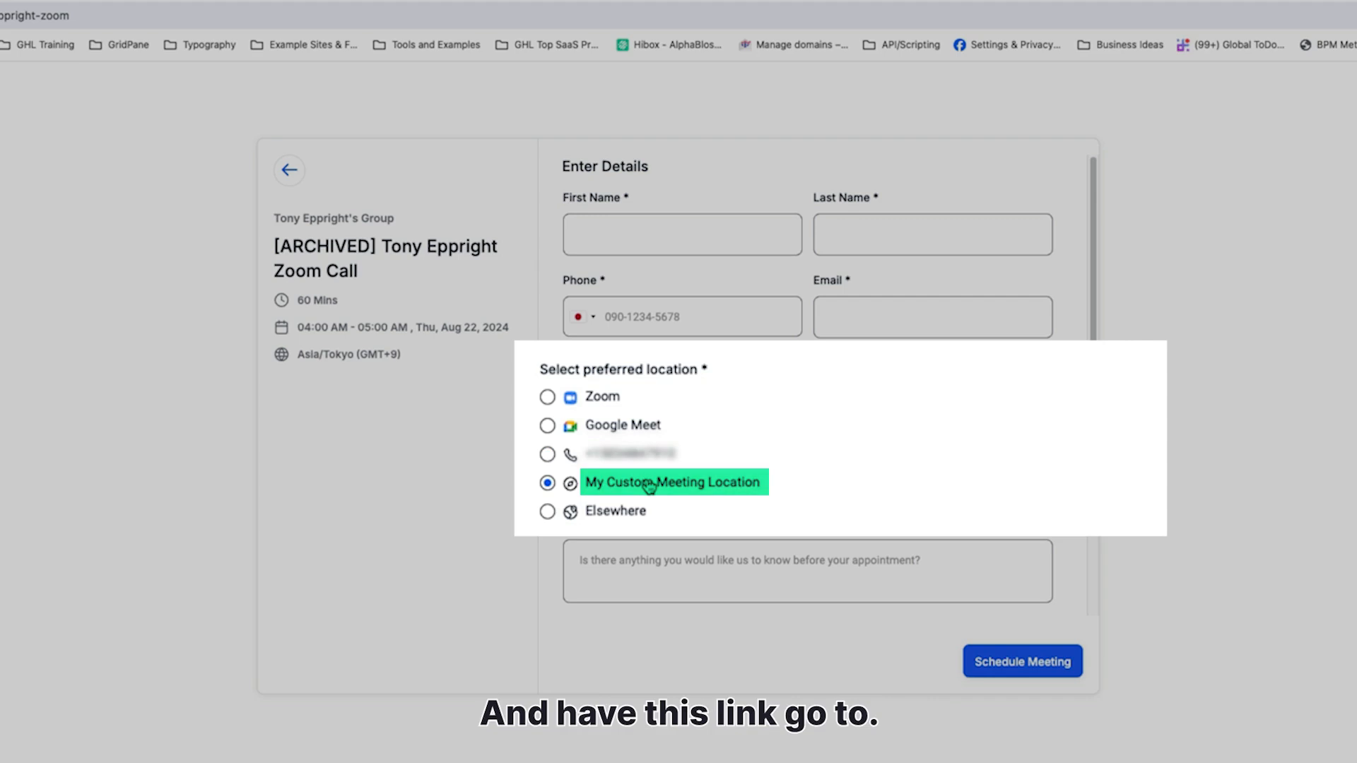
pyautogui.click(548, 511)
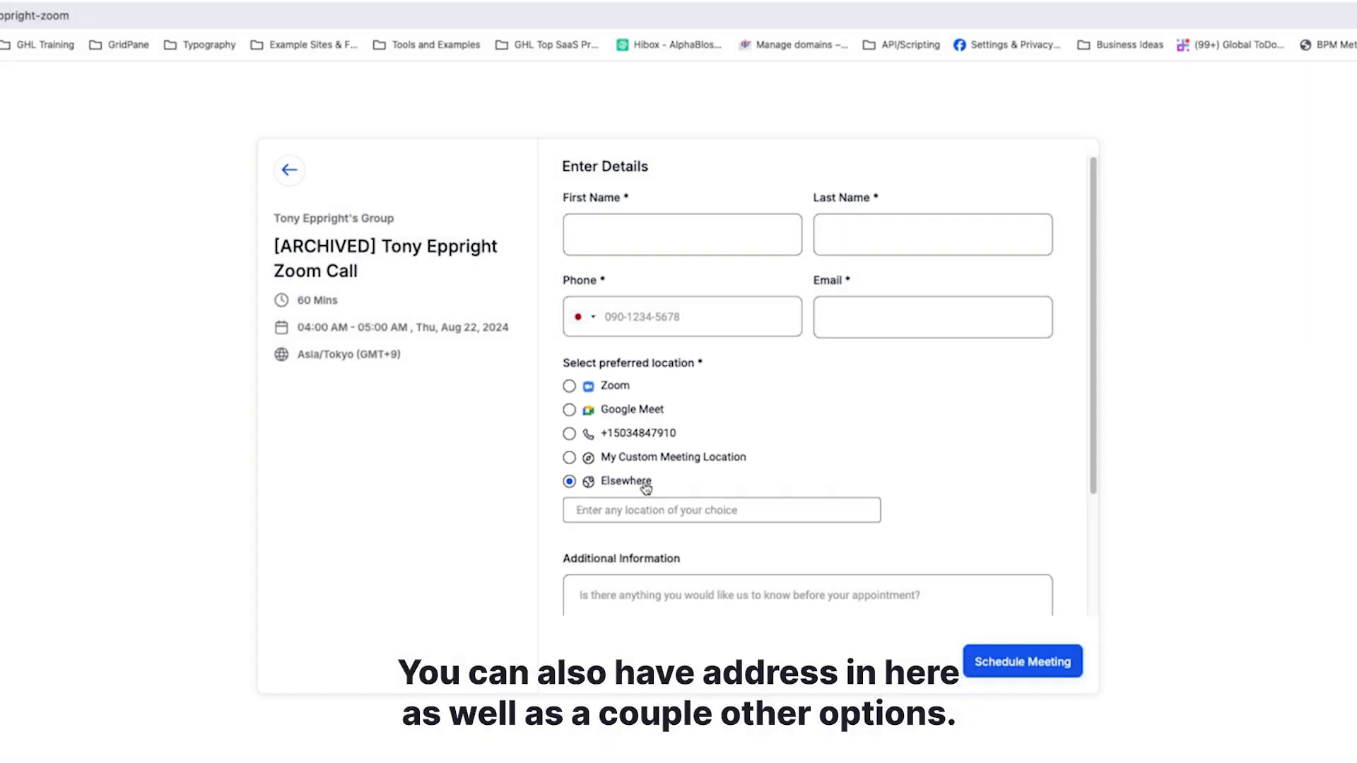
# Step: Tick the consent checkbox for receiving content from the company on the booking form
pyautogui.scroll(-3, 657, 452)
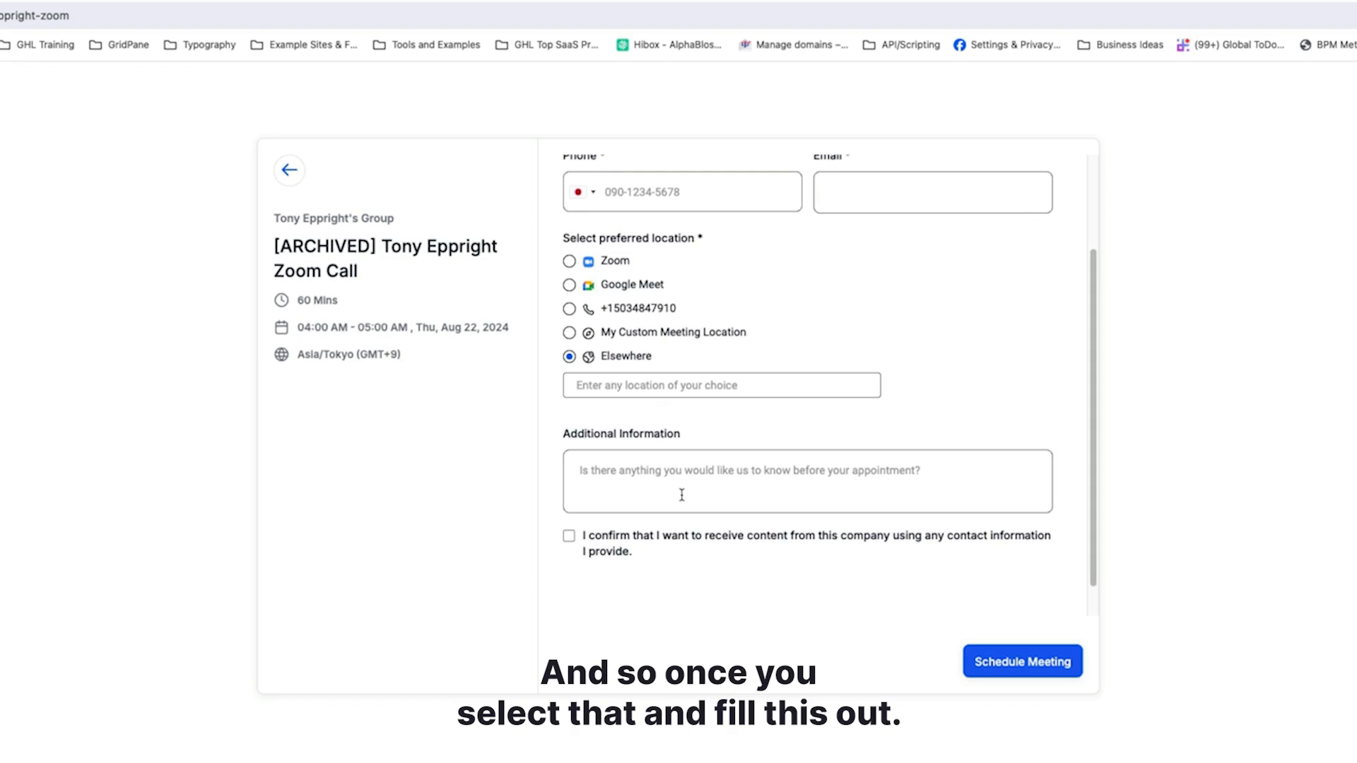
pyautogui.scroll(-1, 654, 450)
pyautogui.click(569, 500)
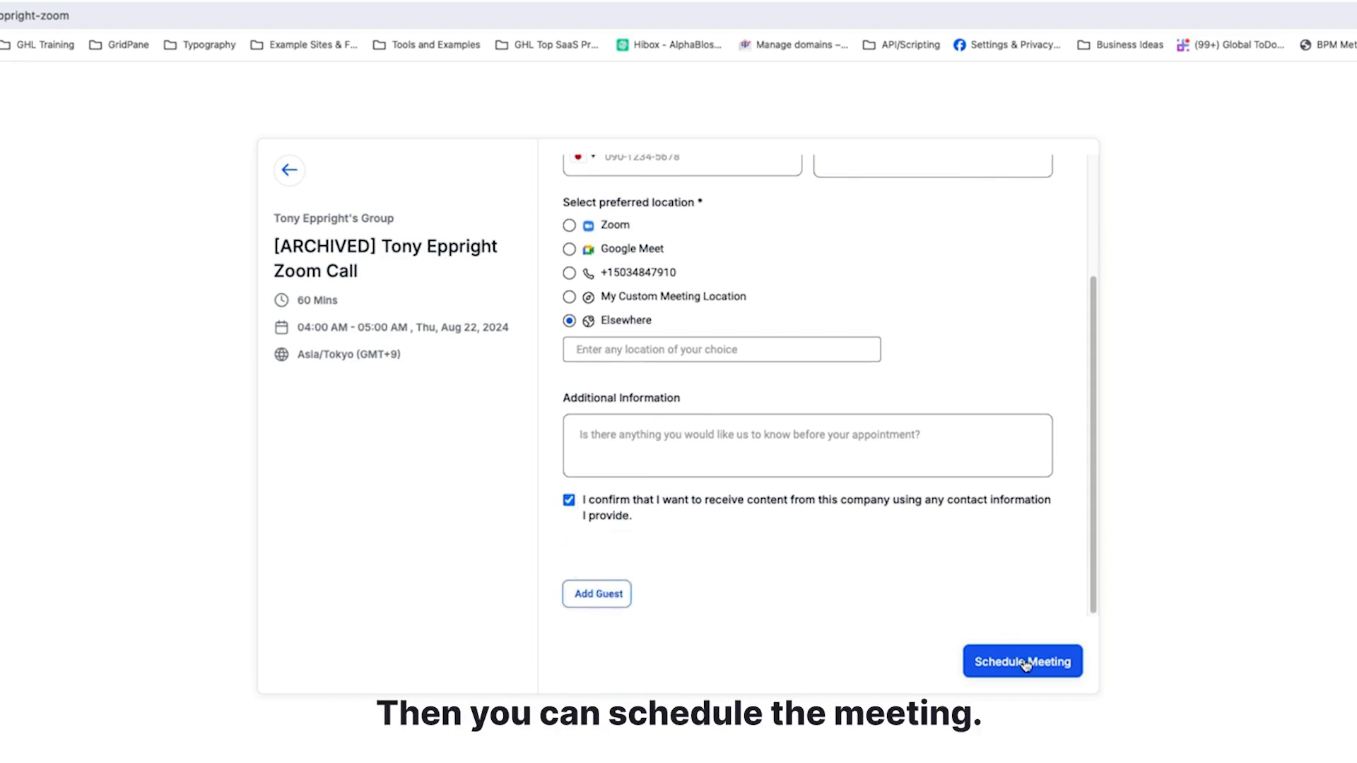
pyautogui.scroll(4, 736, 493)
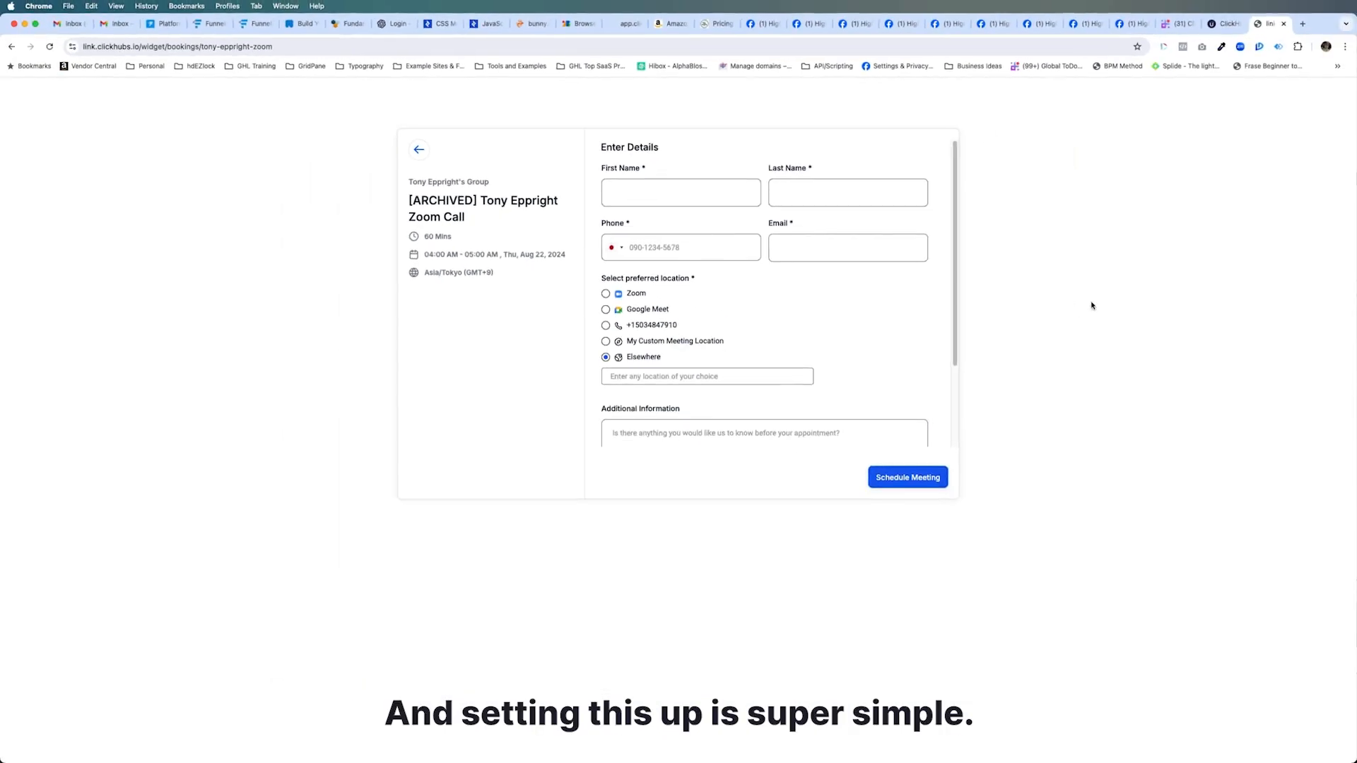
# Step: Switch to the ClickHubs calendar settings and examine the scheduling types offered for a new calendar, without creating one
pyautogui.click(1225, 24)
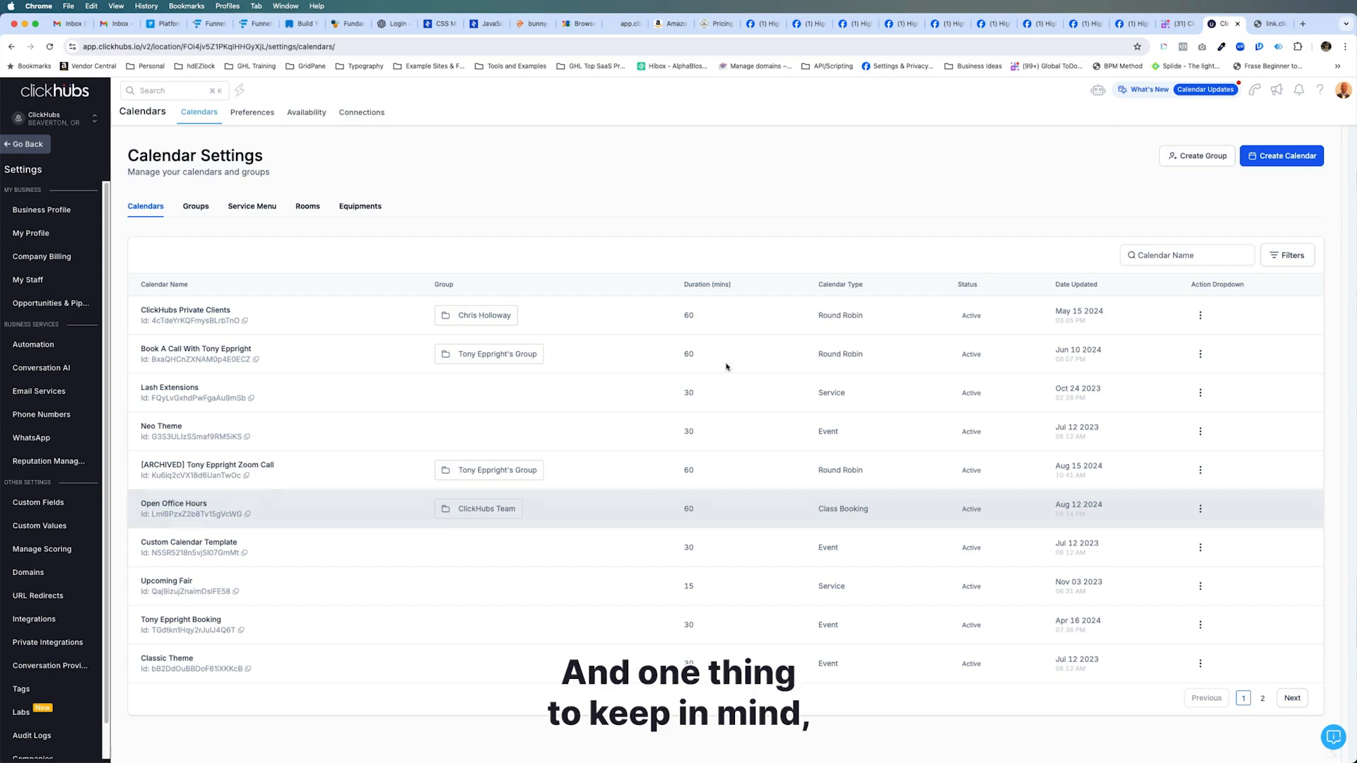
pyautogui.click(1283, 157)
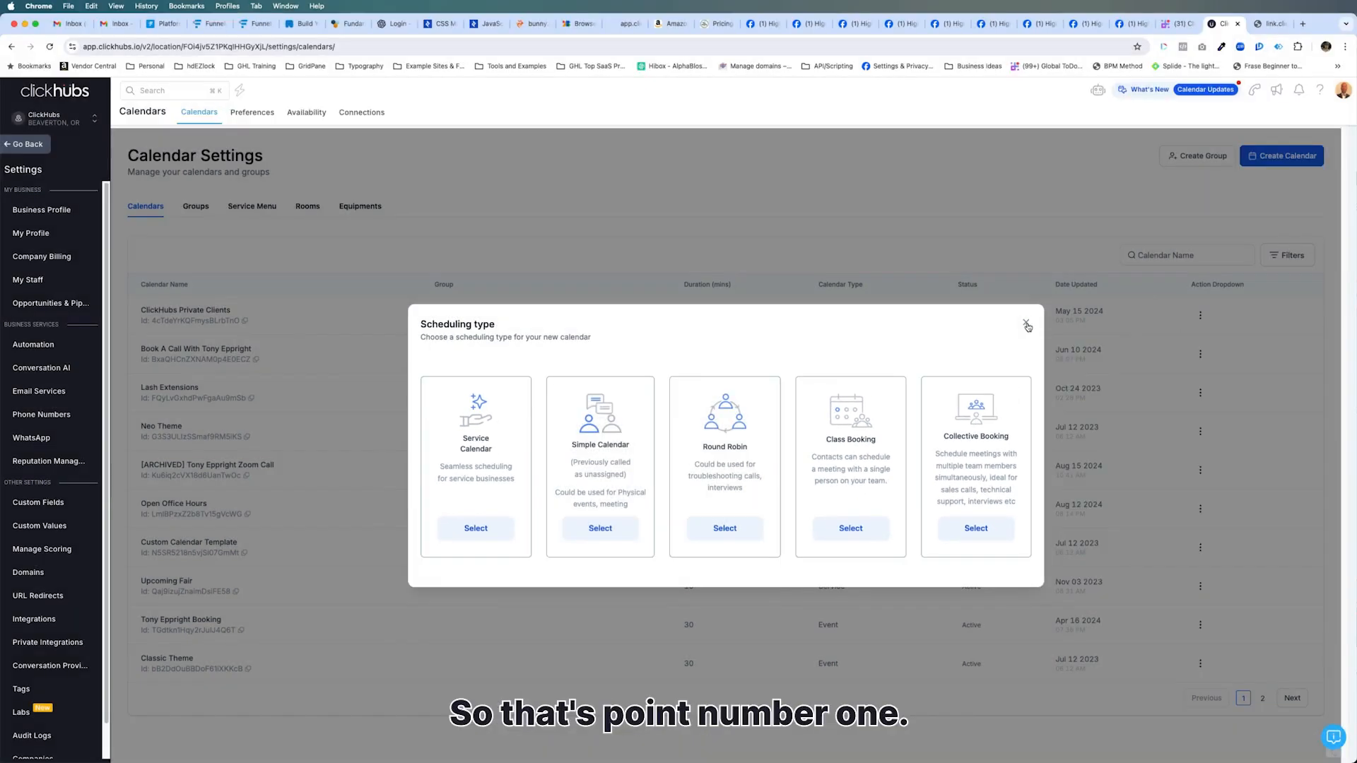
pyautogui.click(1026, 325)
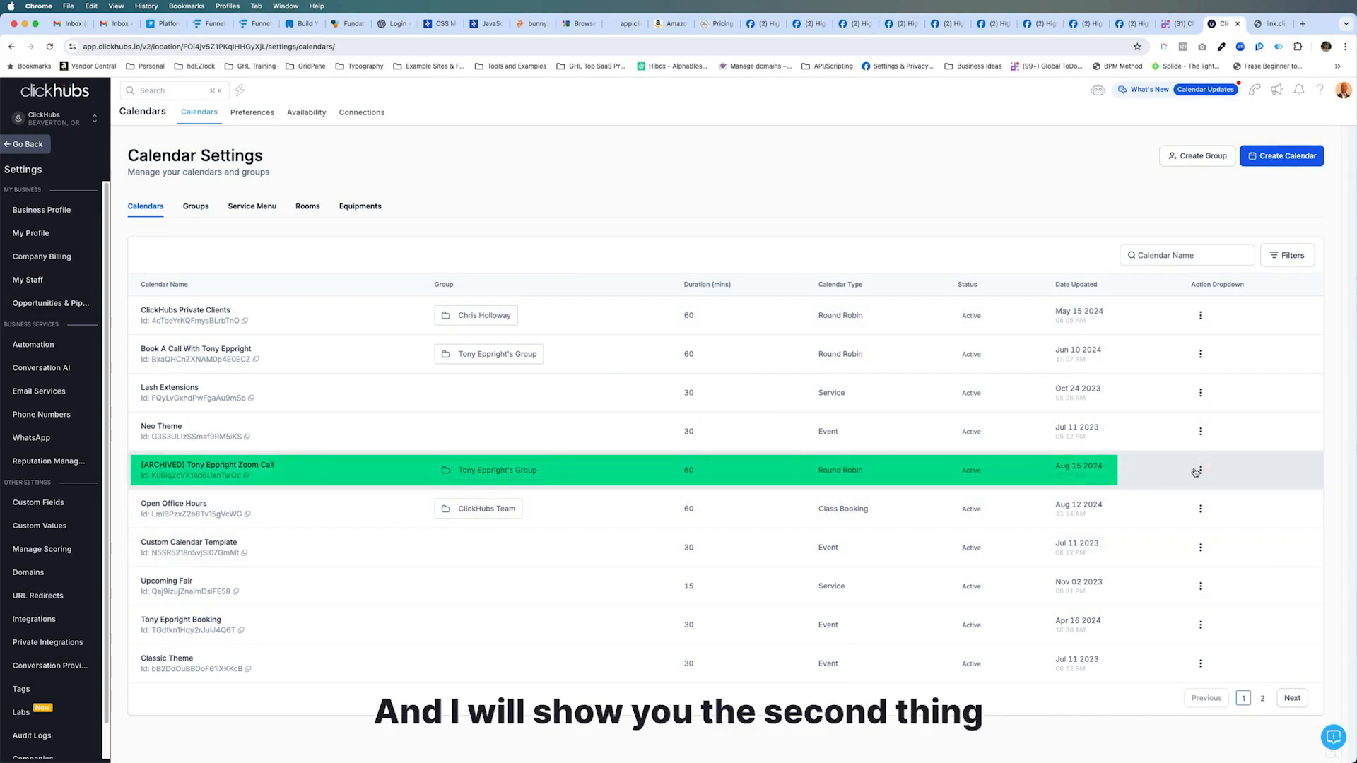
# Step: Open the archived Zoom call calendar for editing and review its form choices under Forms & Payment and its widget style under Customizations
pyautogui.click(1197, 472)
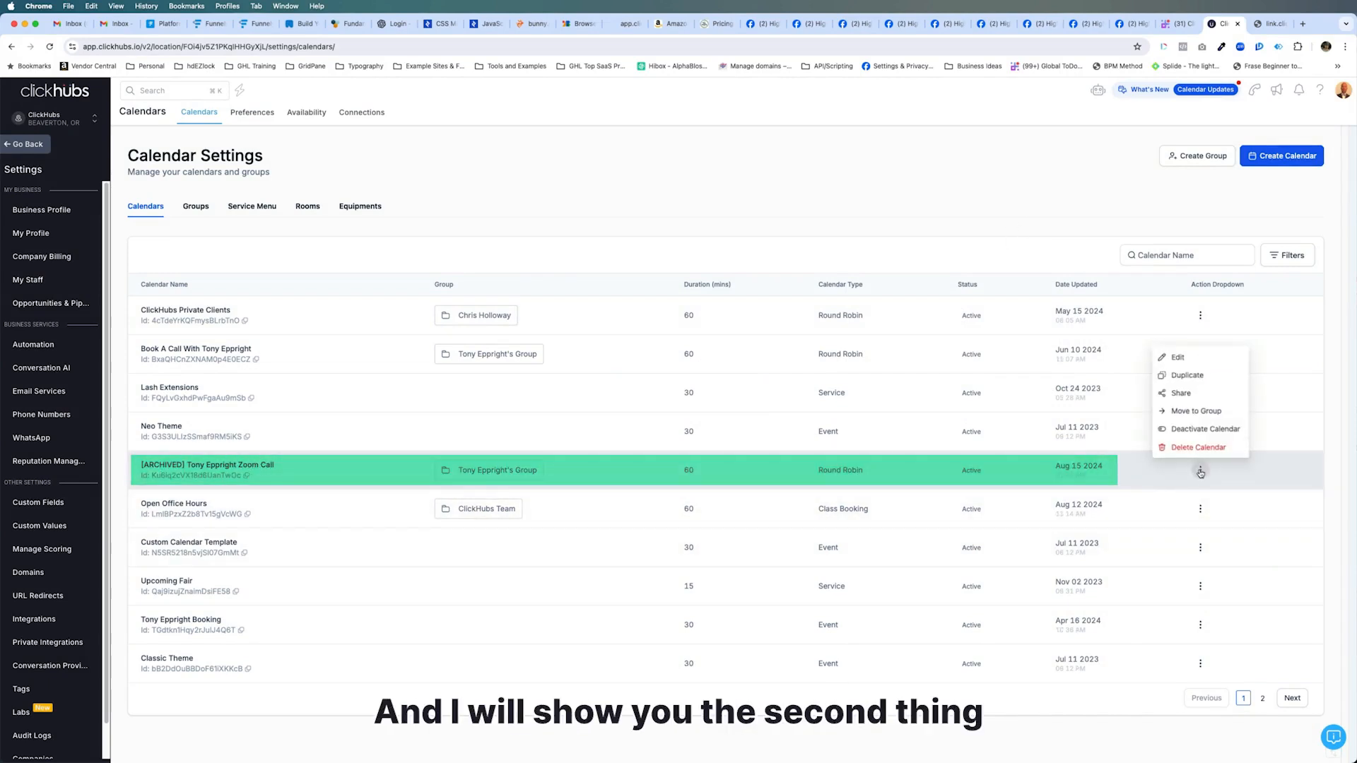
pyautogui.click(1179, 357)
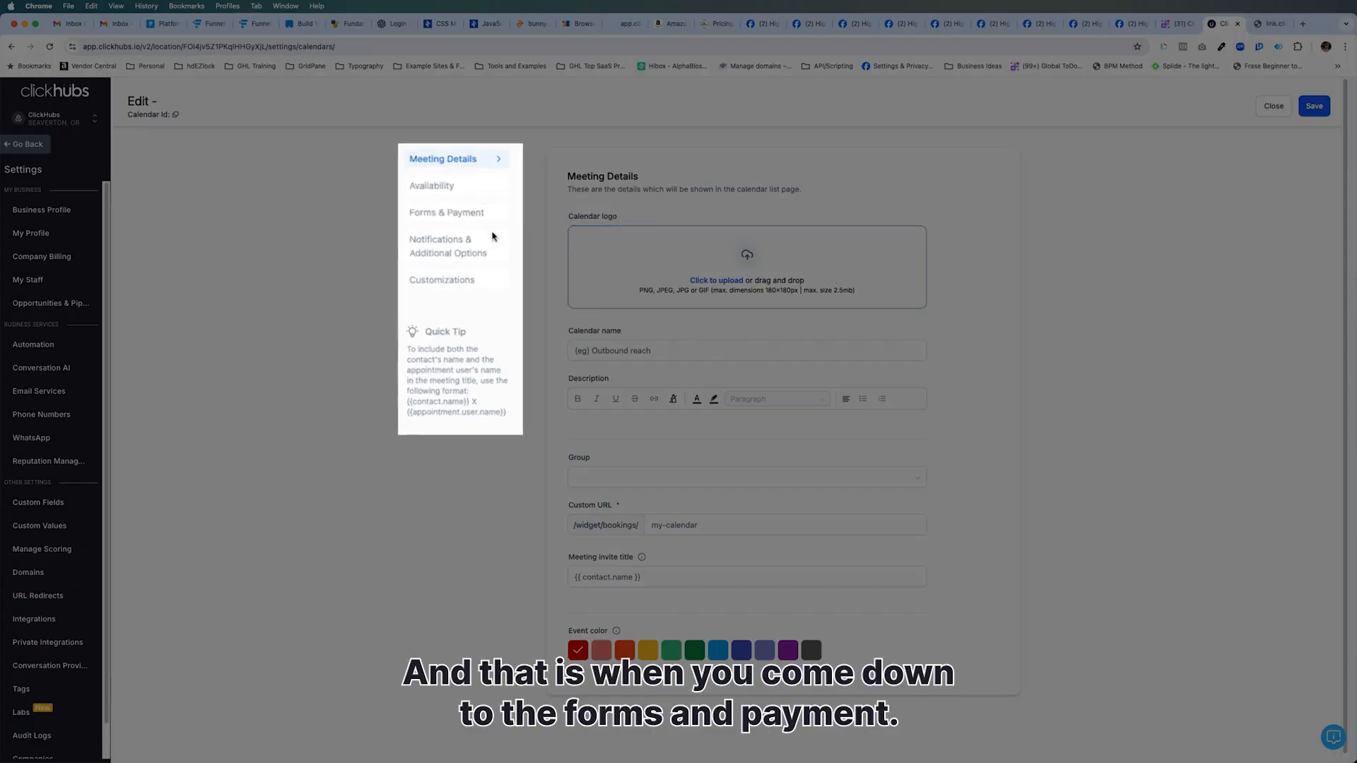
pyautogui.click(413, 226)
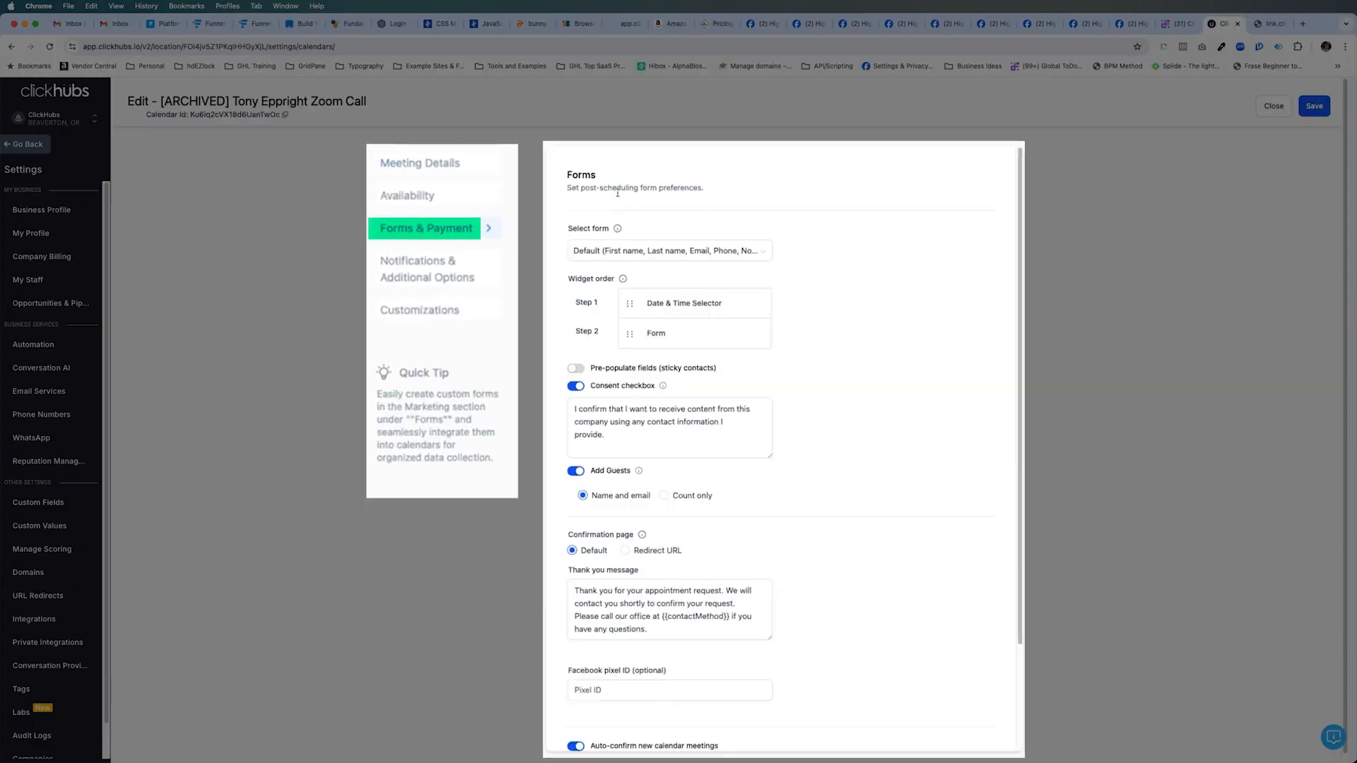
pyautogui.click(708, 231)
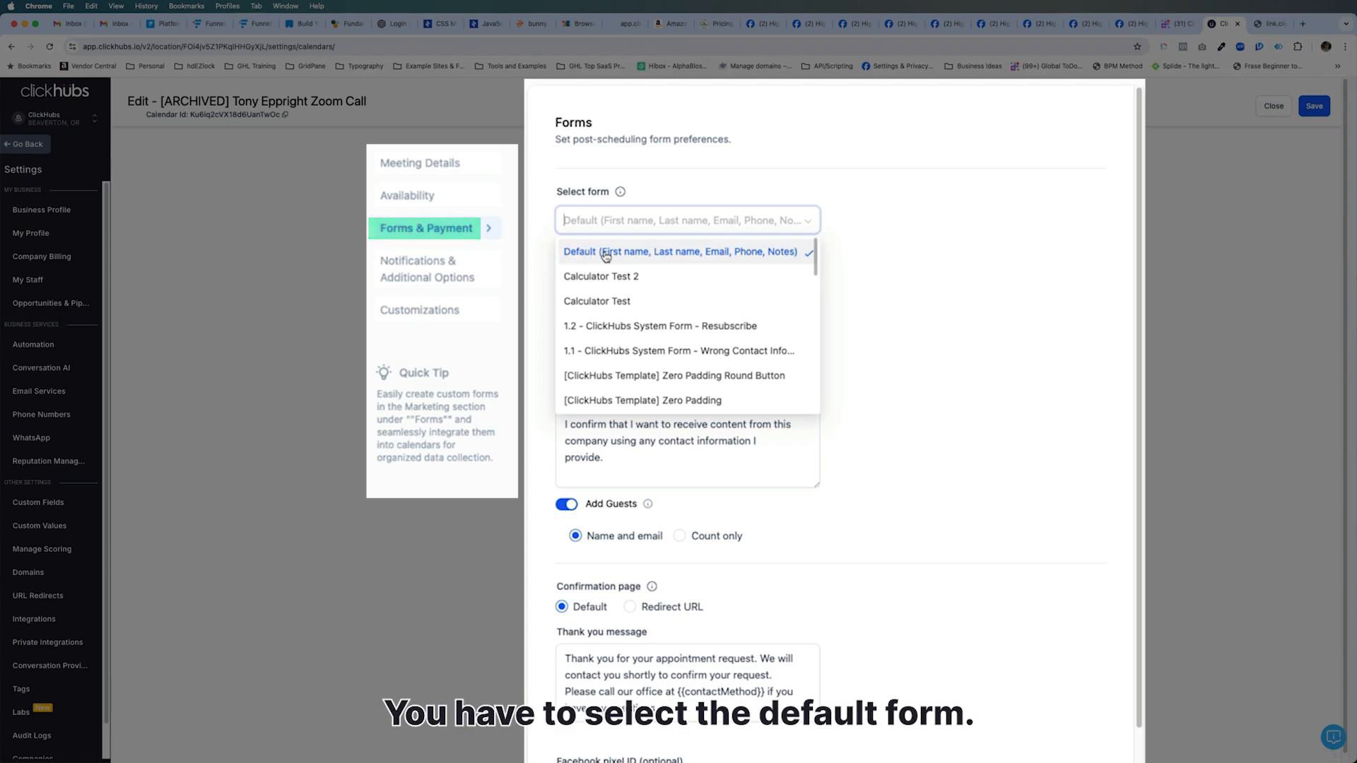
pyautogui.click(440, 311)
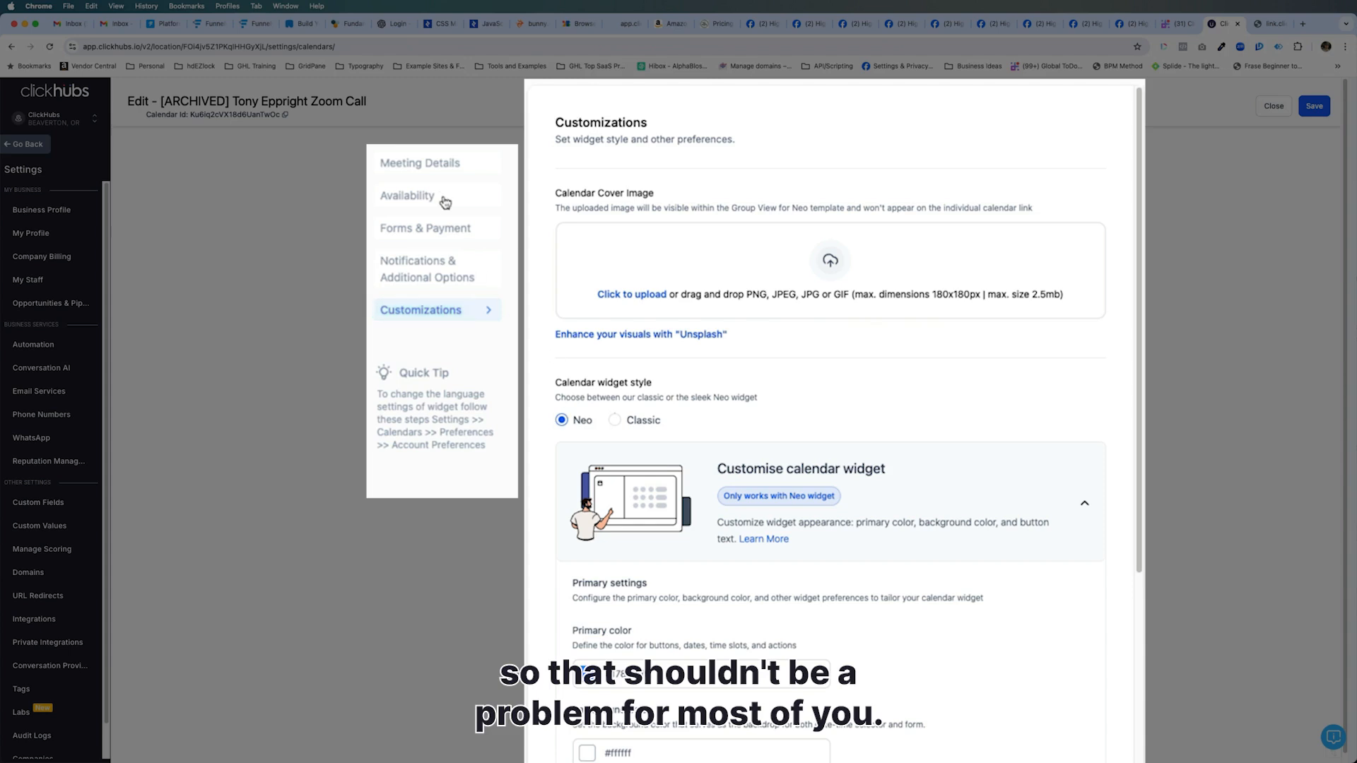
# Step: Add Google Meet as another meeting location for the team member in the calendar's meeting details
pyautogui.click(437, 167)
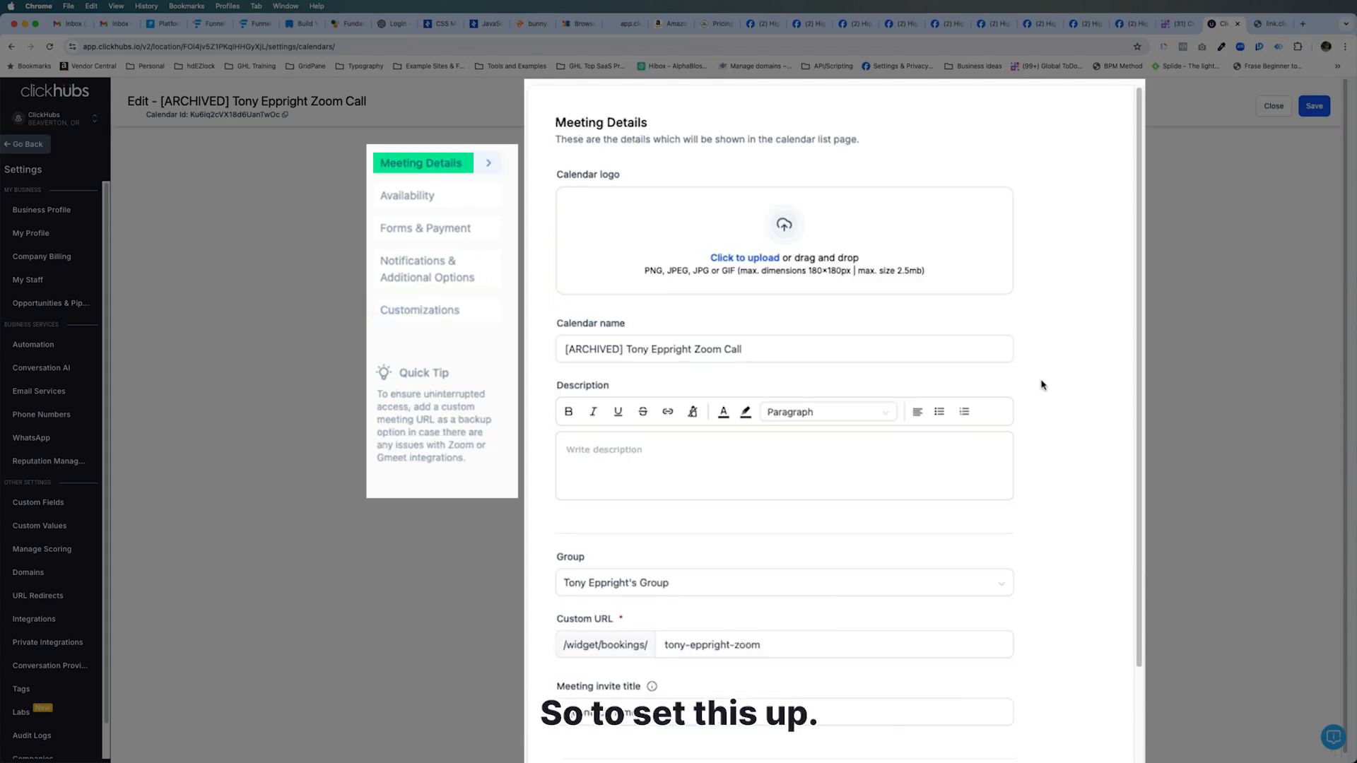
pyautogui.scroll(-2, 1041, 385)
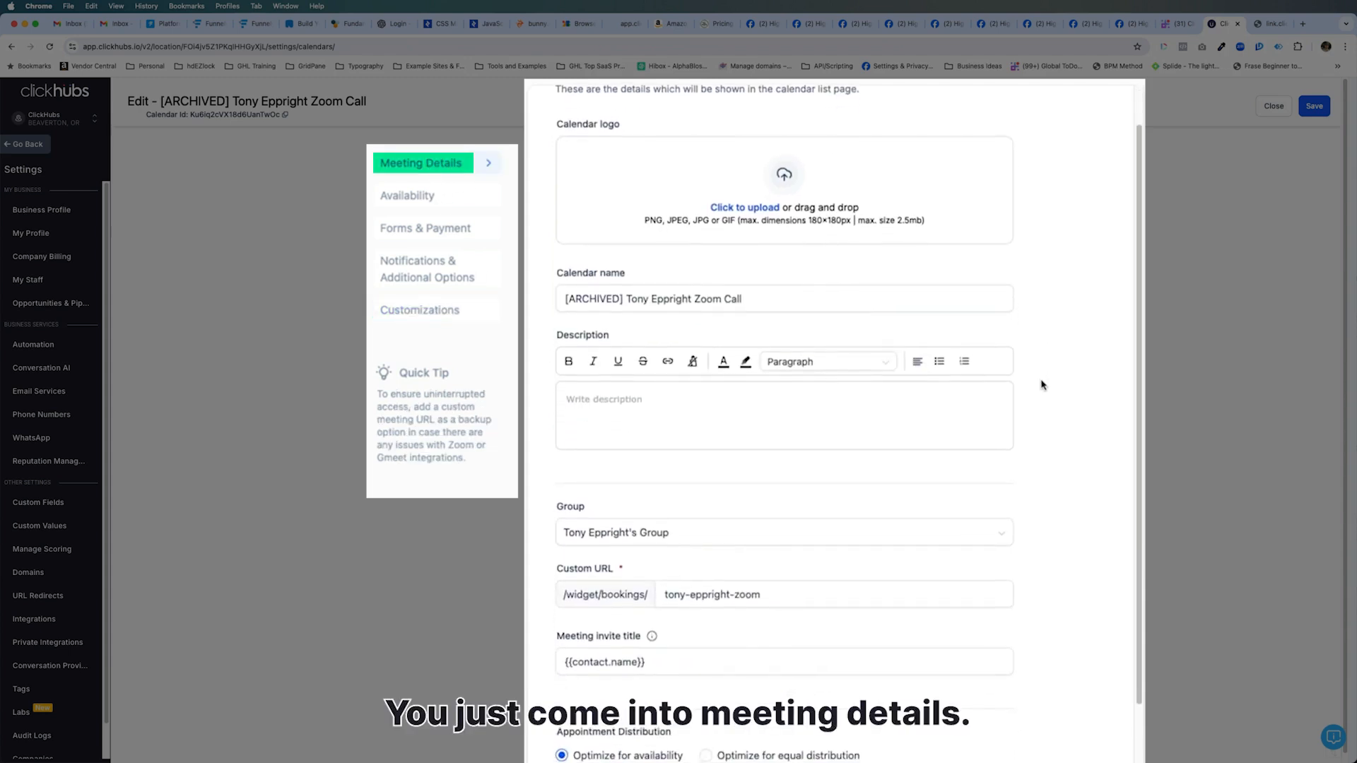
pyautogui.scroll(-5, 1041, 385)
pyautogui.scroll(-3, 1041, 385)
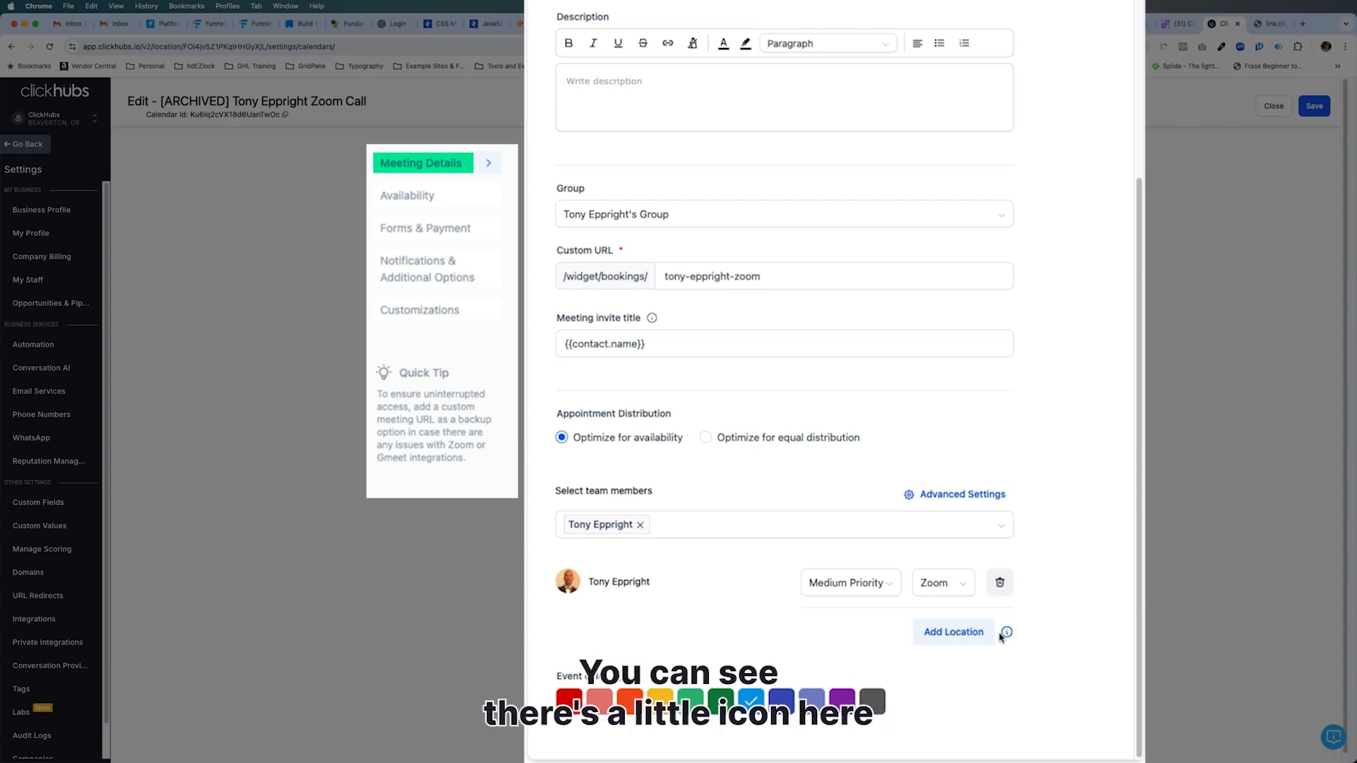
pyautogui.moveTo(1007, 634)
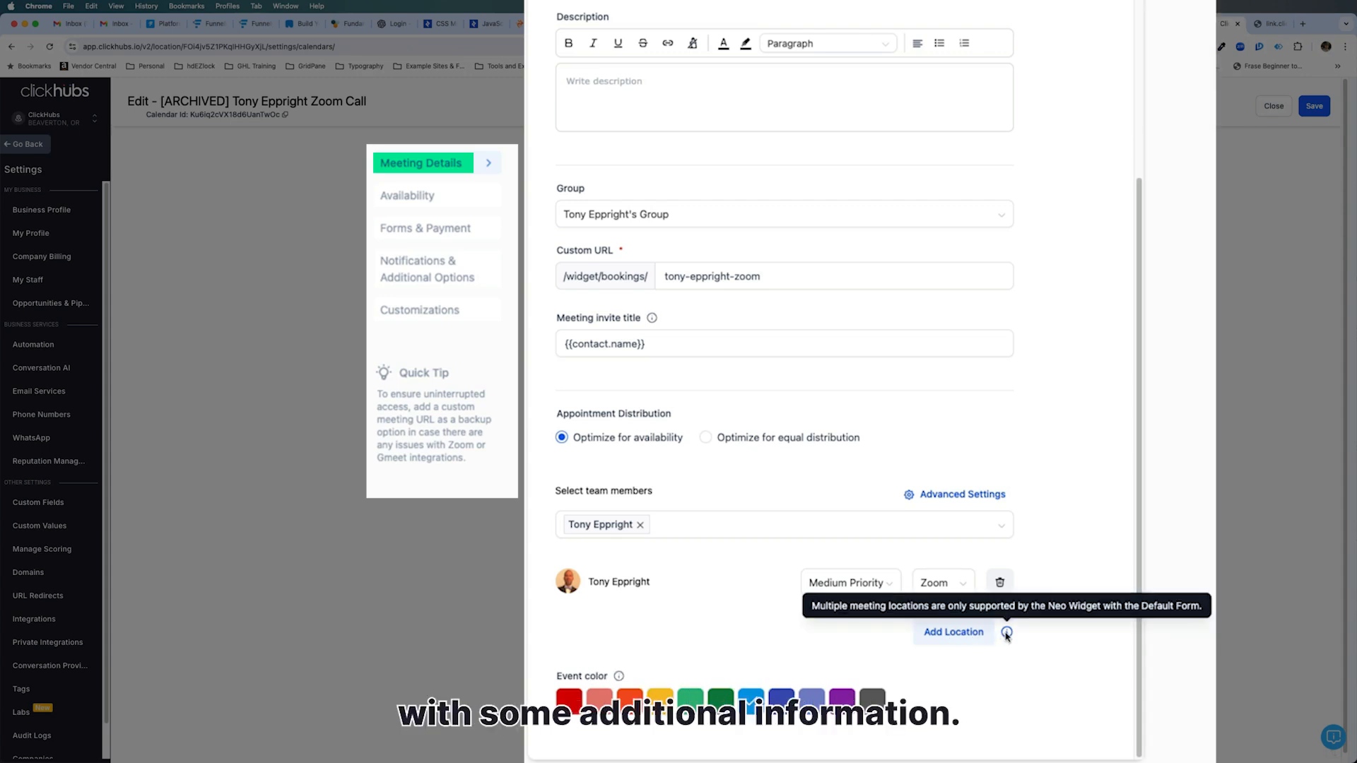
pyautogui.click(954, 635)
pyautogui.scroll(-2, 869, 551)
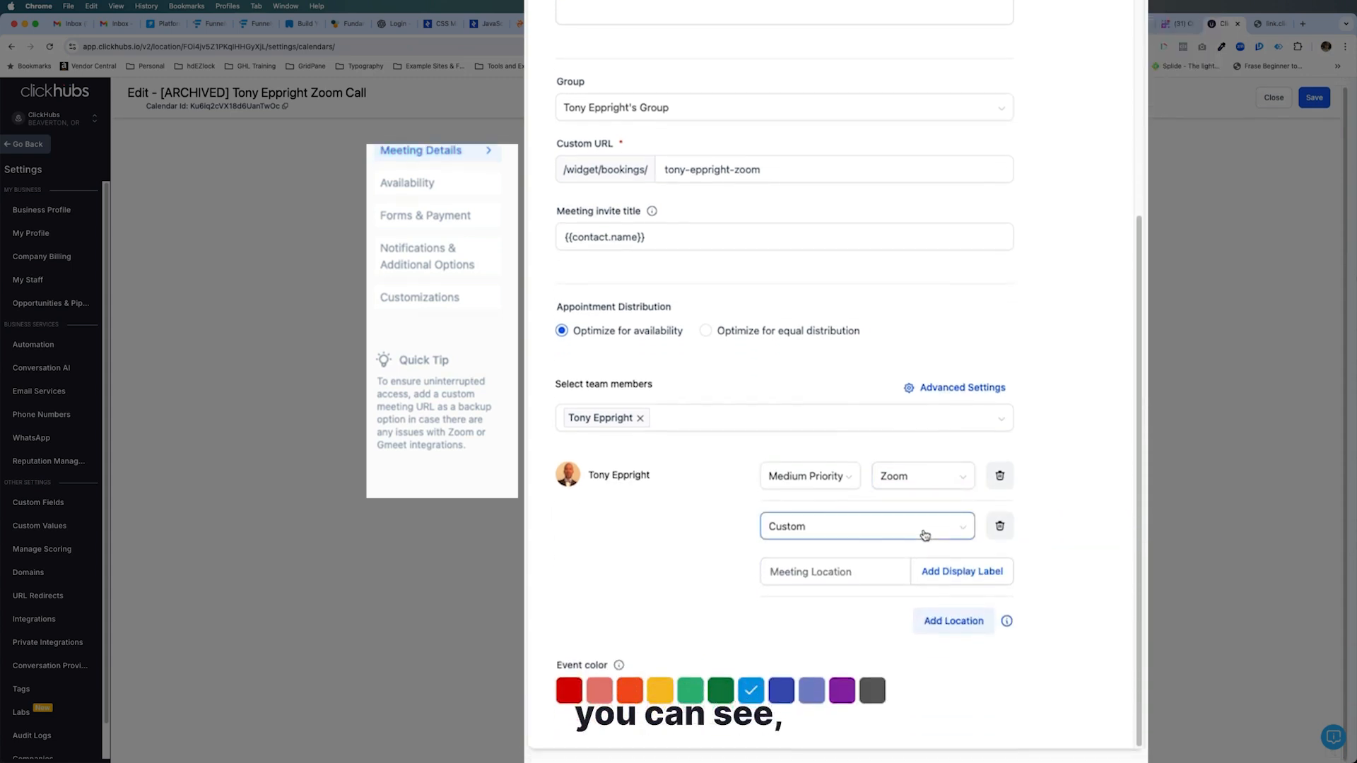
pyautogui.click(861, 532)
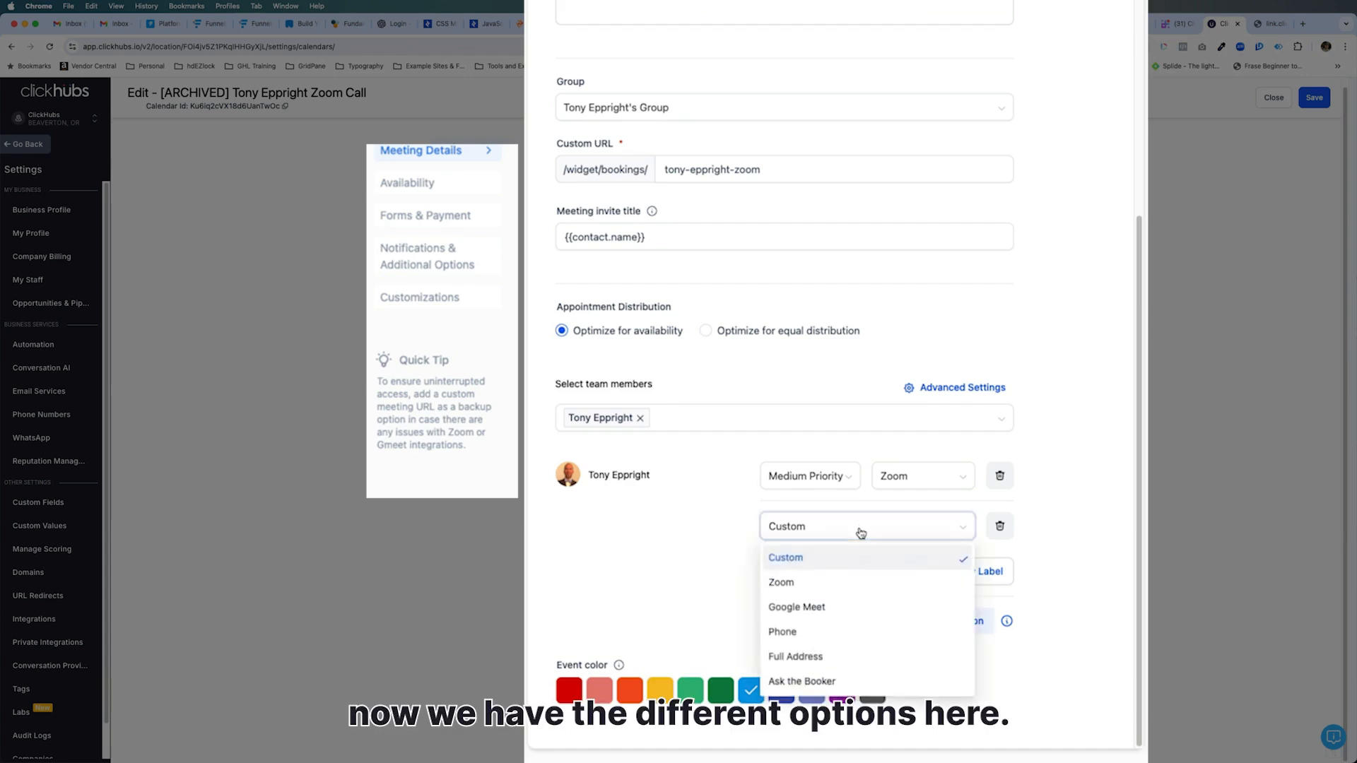
pyautogui.click(801, 609)
# Step: Add a Phone meeting location that uses the {{location.phone}} value
pyautogui.click(955, 626)
pyautogui.scroll(-2, 848, 565)
pyautogui.click(821, 528)
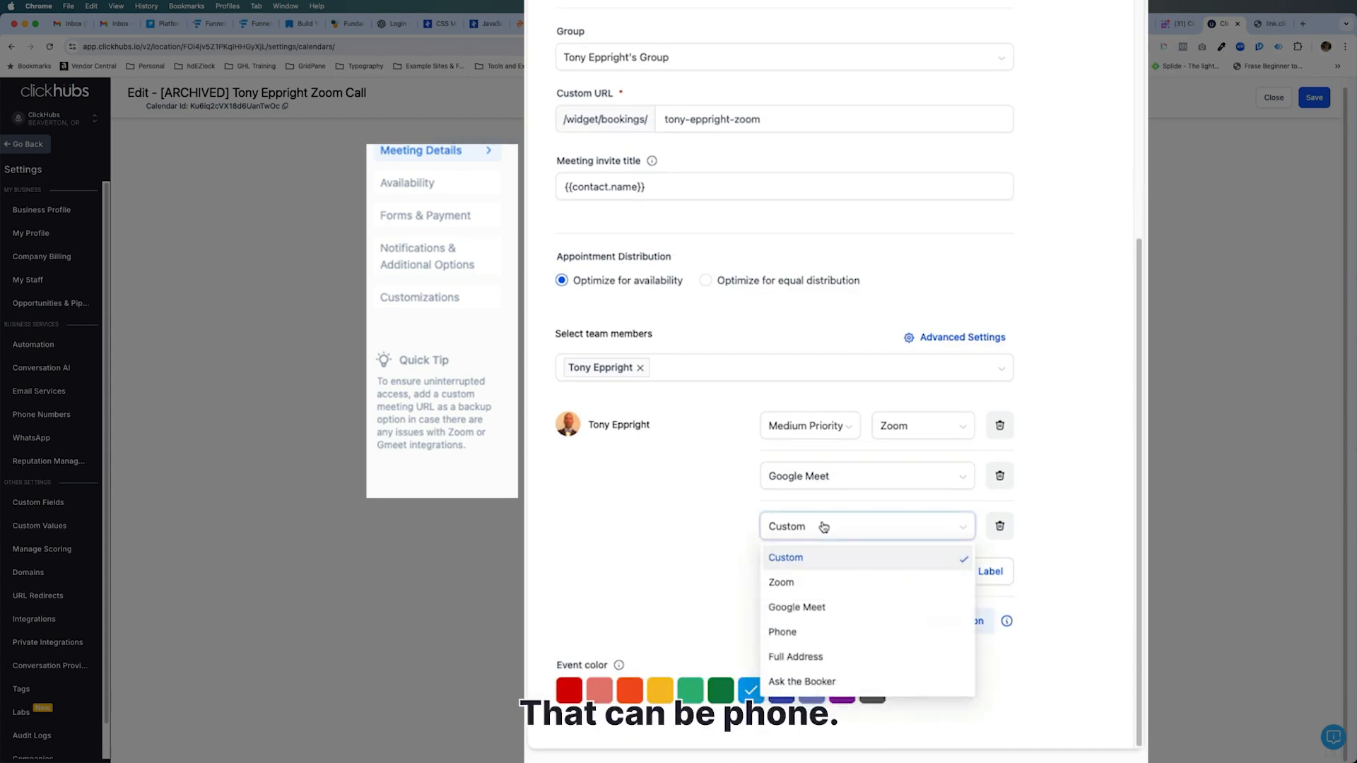
pyautogui.click(797, 631)
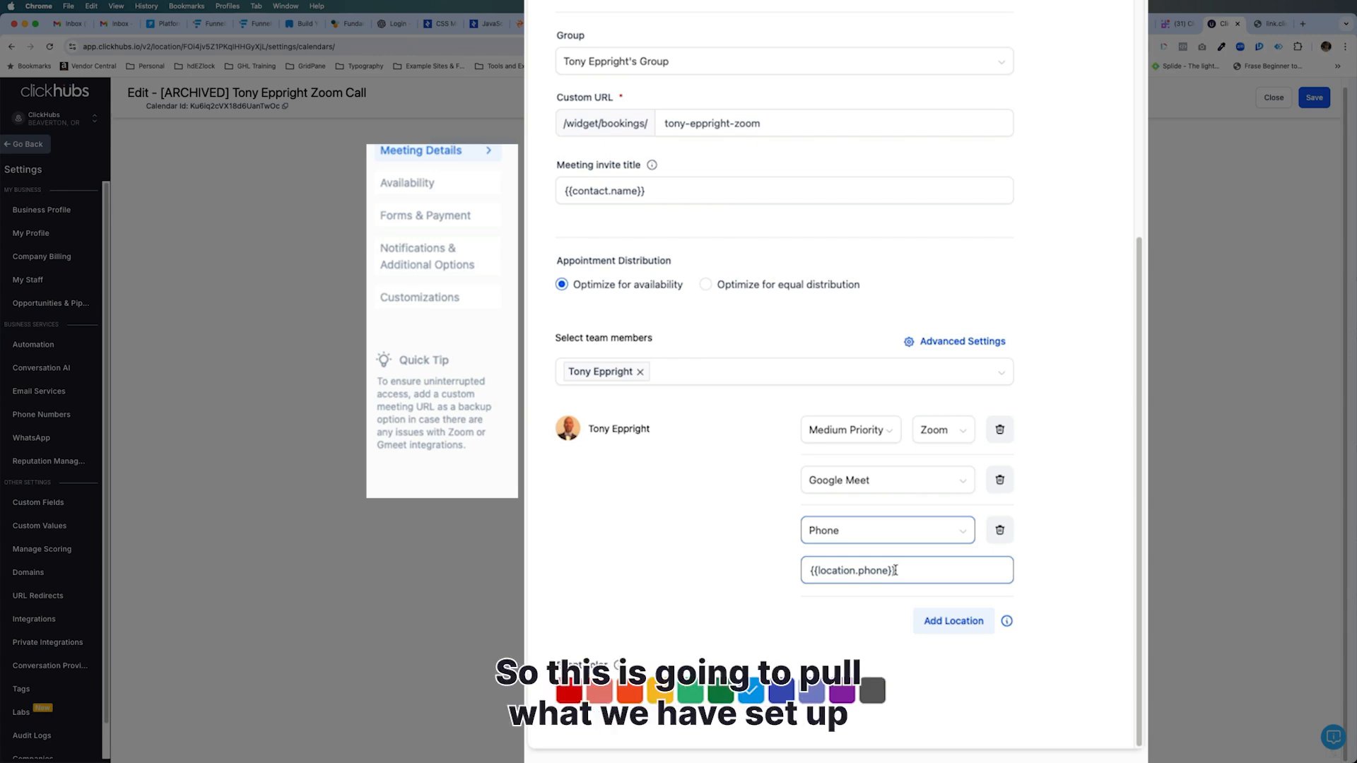
pyautogui.moveTo(898, 571); pyautogui.dragTo(821, 576)
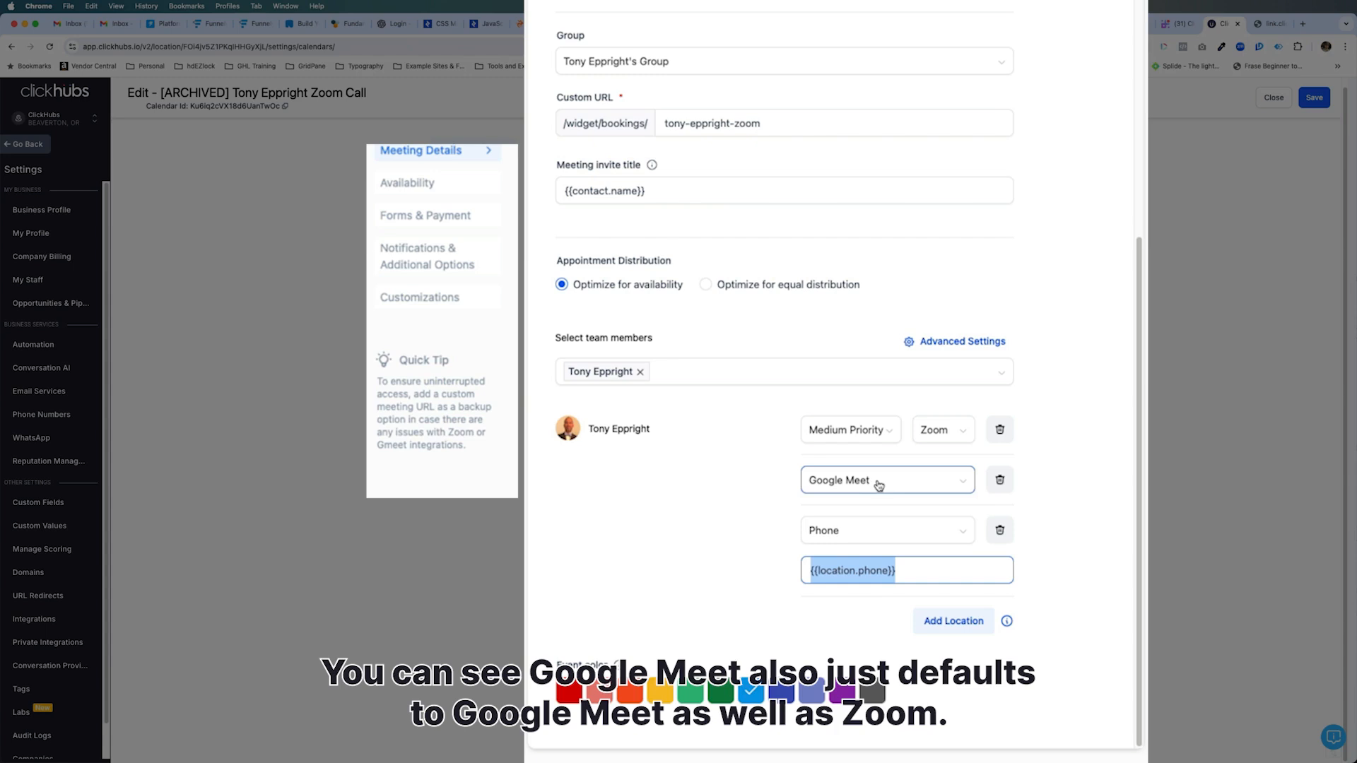
# Step: Try a Full Address meeting location with the {{location.full_address}} value and delete it again
pyautogui.click(963, 628)
pyautogui.scroll(-2, 919, 566)
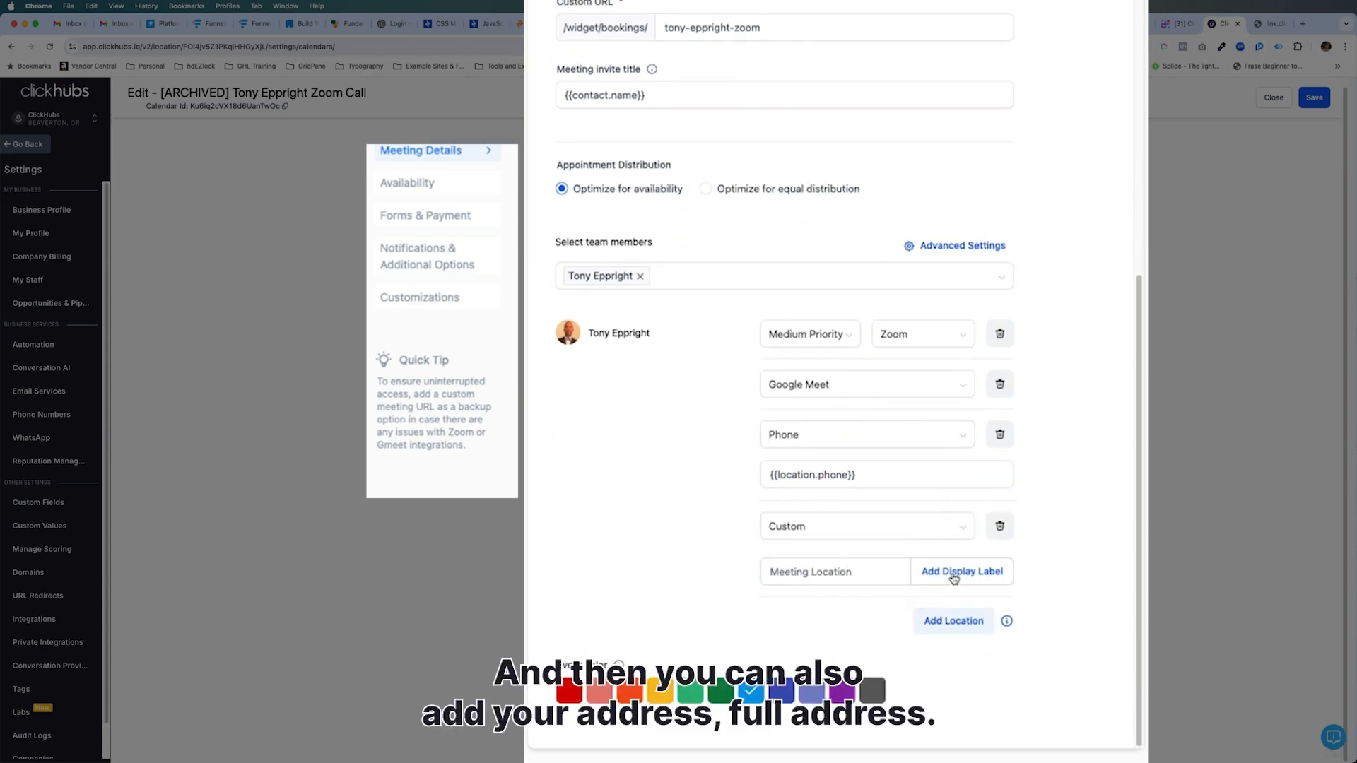
pyautogui.click(947, 527)
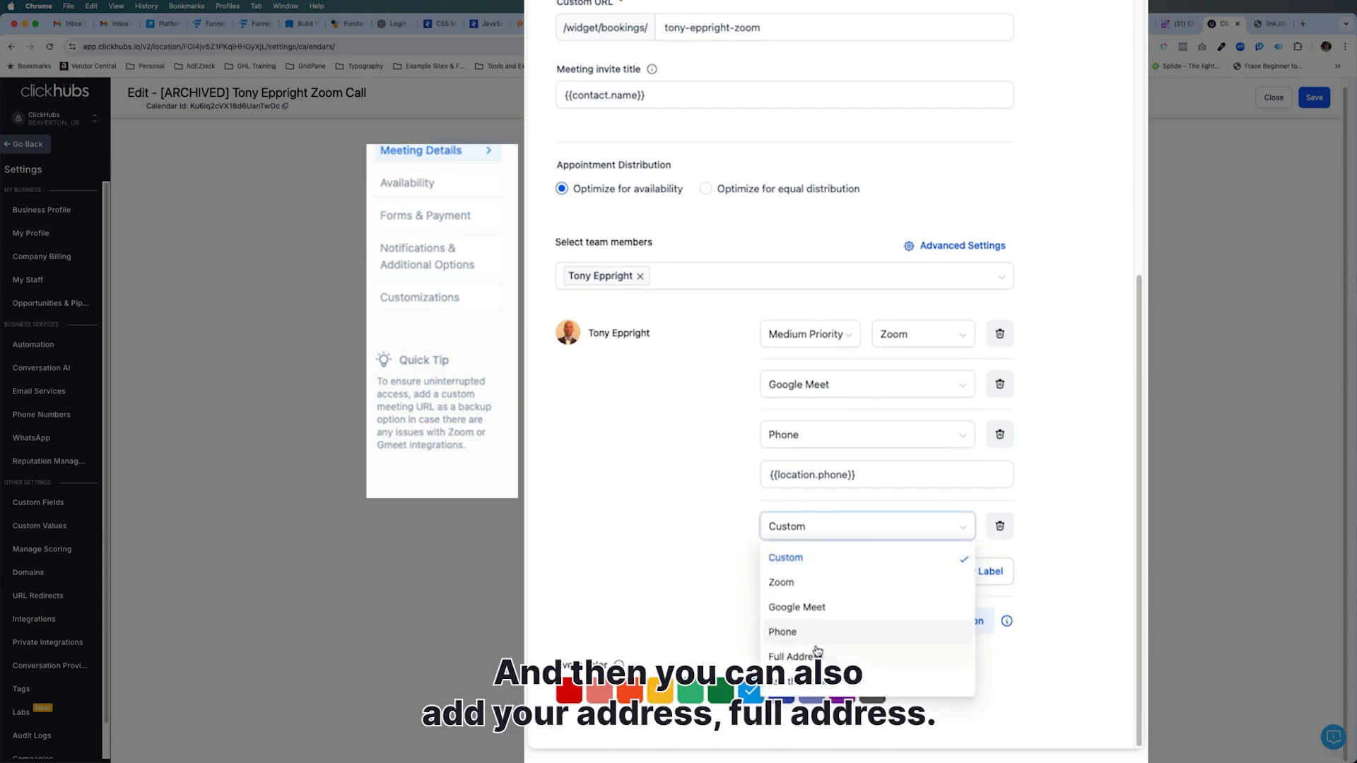
pyautogui.click(817, 655)
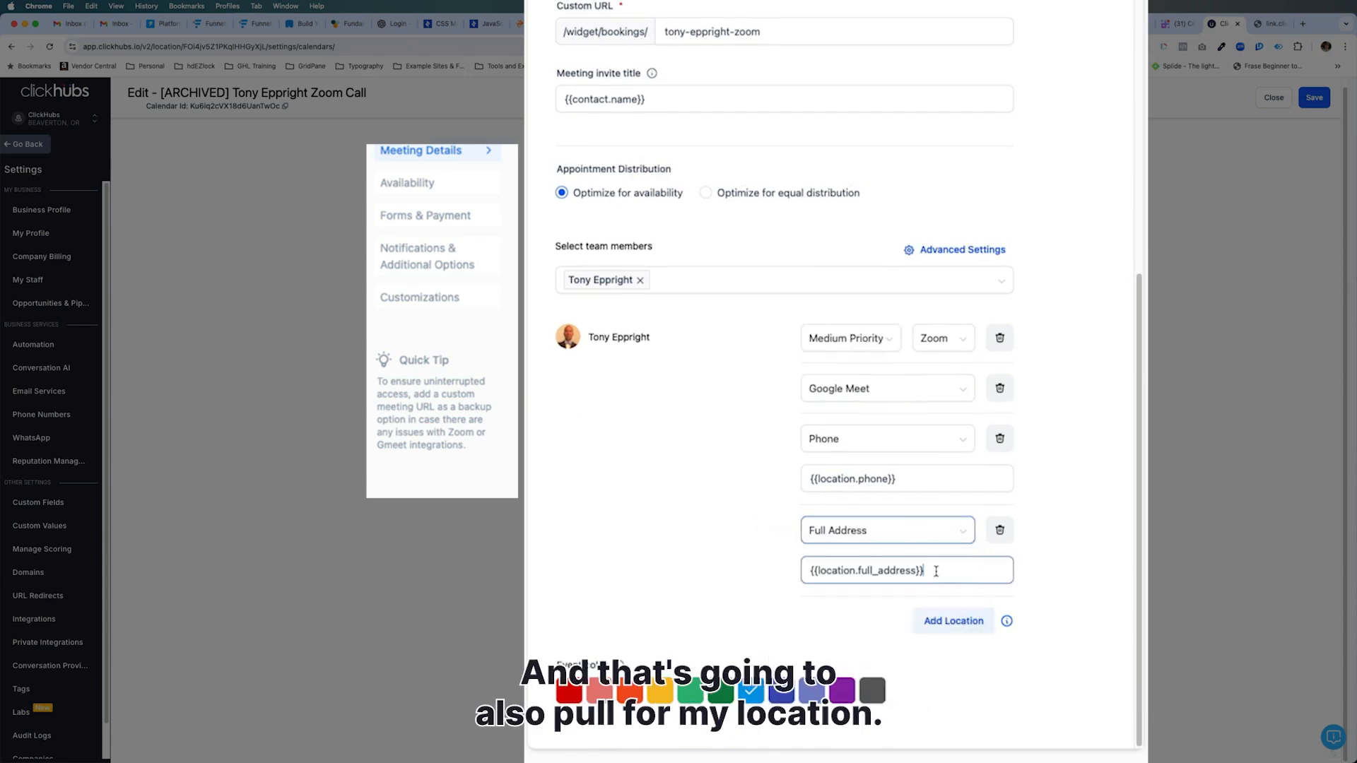
pyautogui.moveTo(947, 571); pyautogui.dragTo(813, 564)
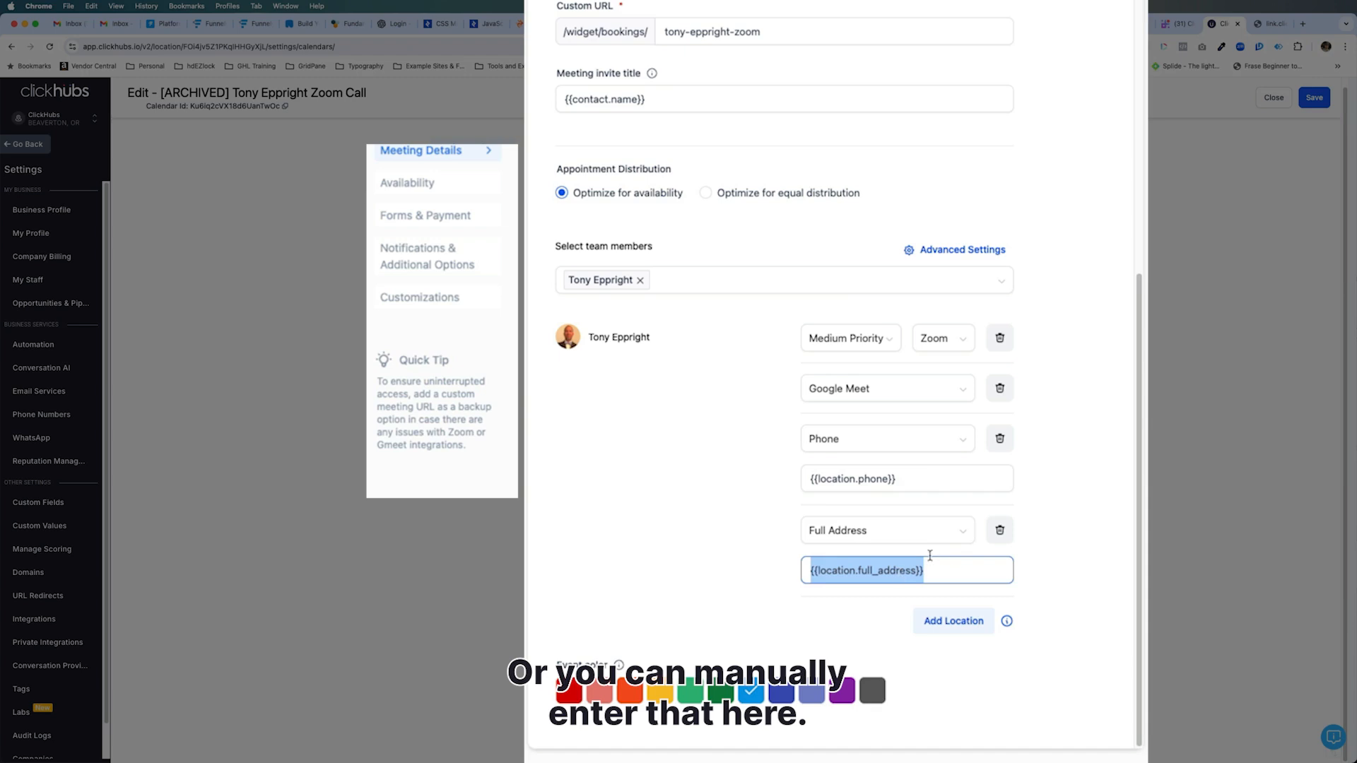
pyautogui.click(1000, 530)
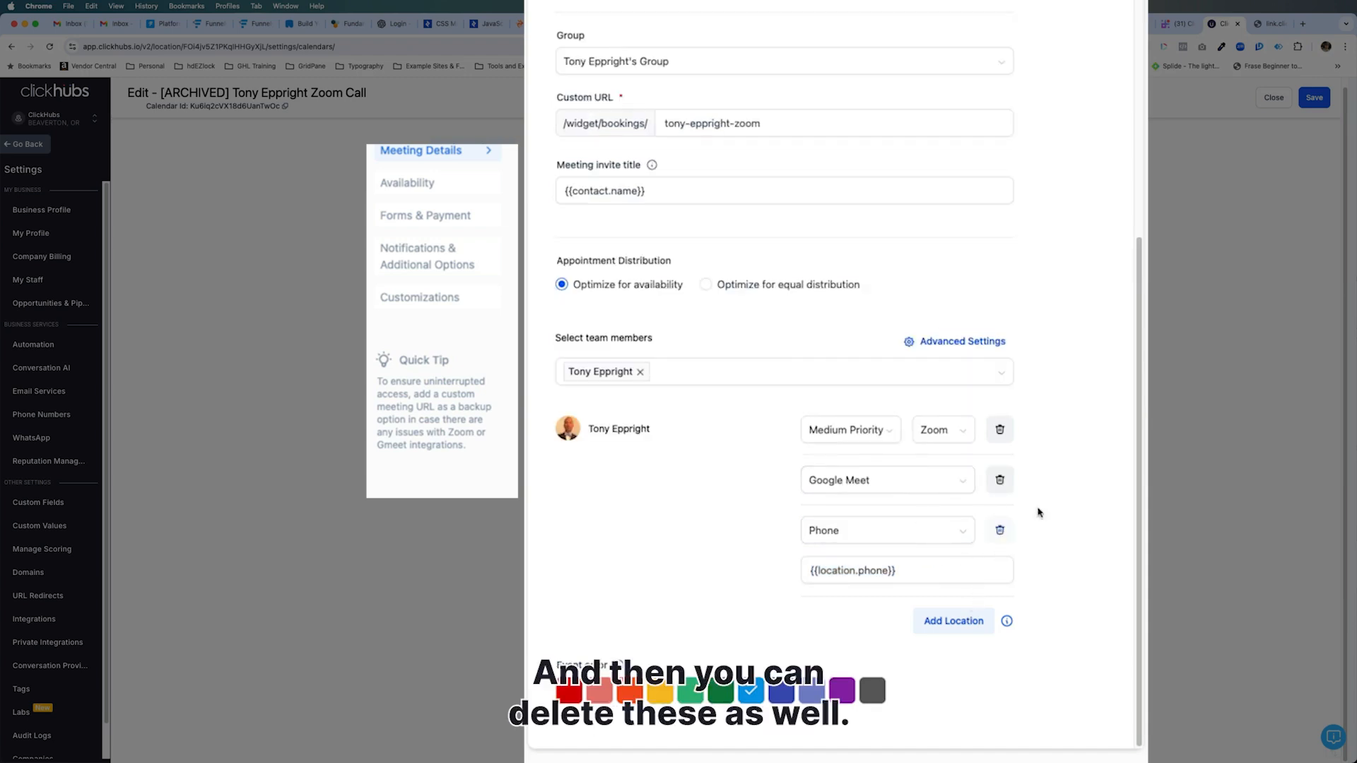
pyautogui.click(954, 620)
pyautogui.scroll(-2, 900, 570)
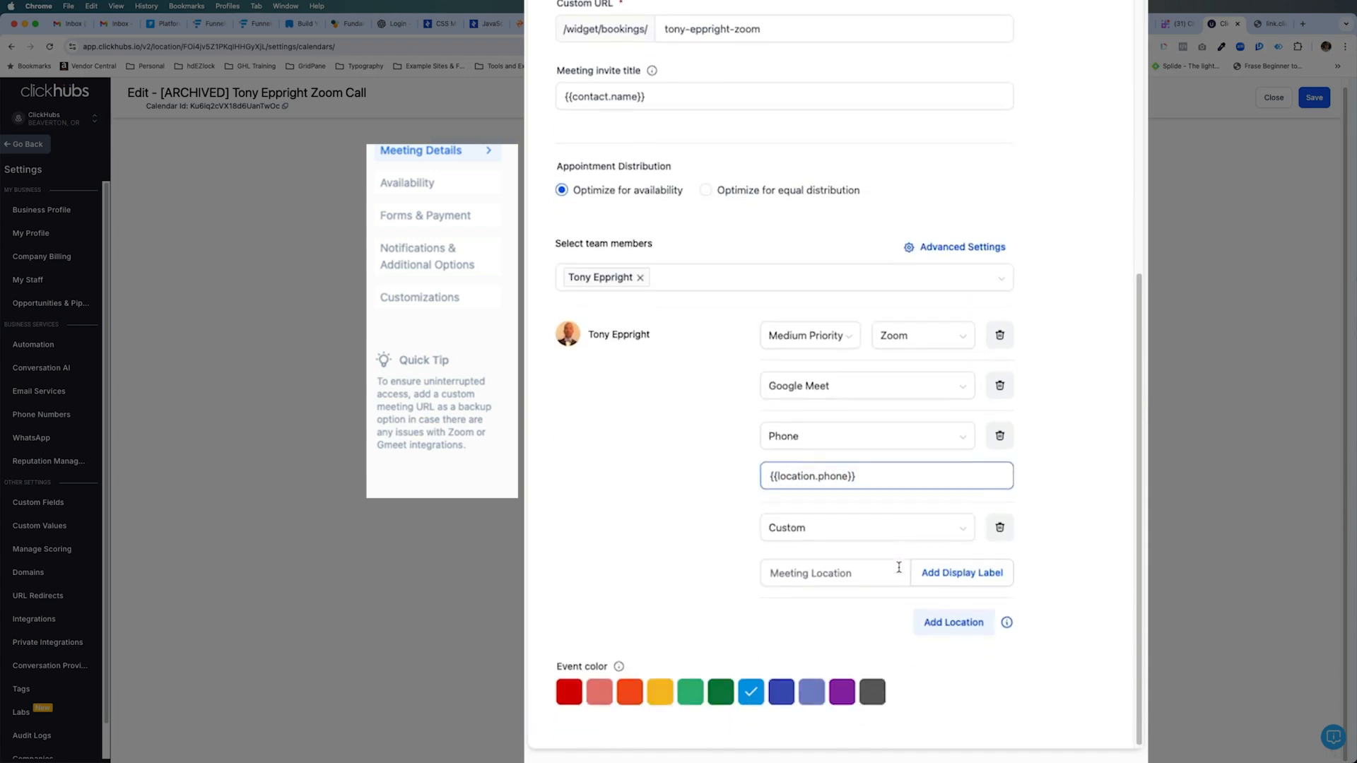
pyautogui.click(882, 530)
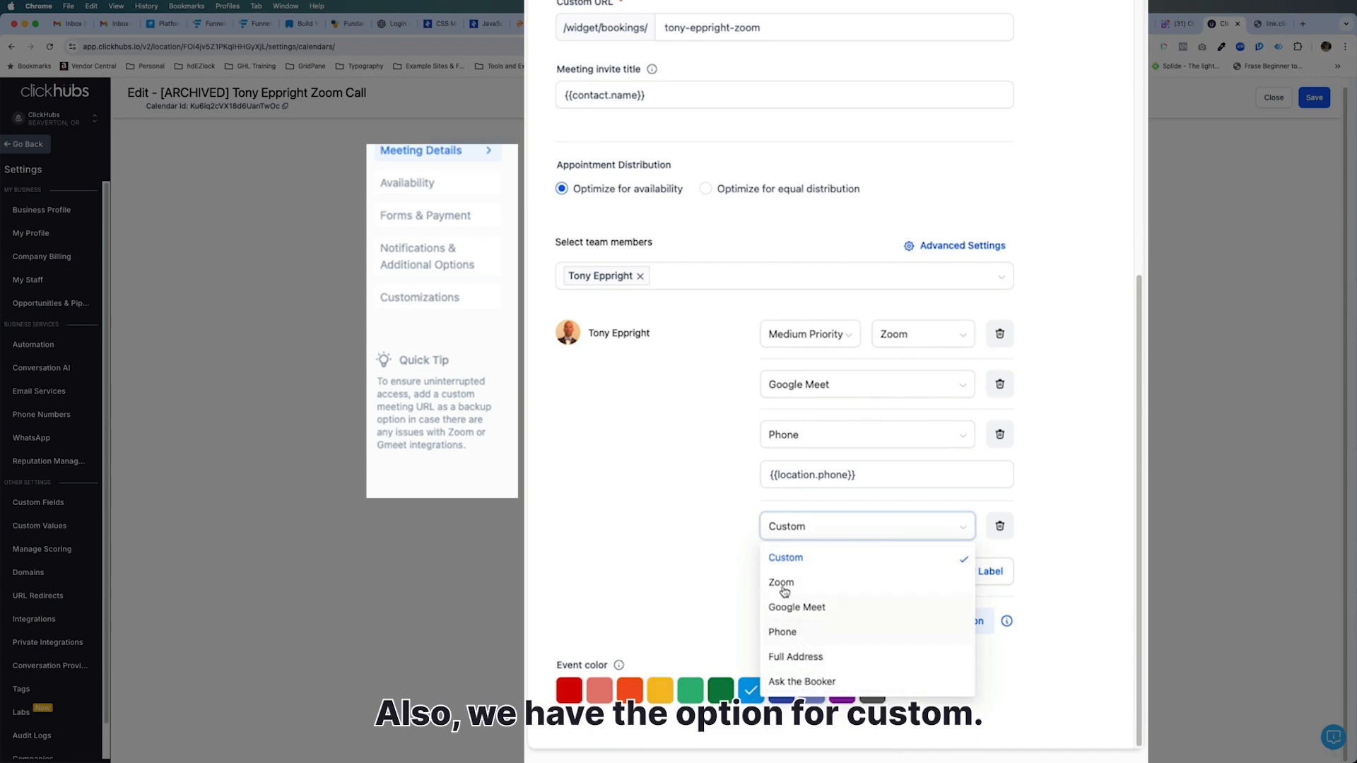
pyautogui.click(1054, 555)
pyautogui.click(809, 572)
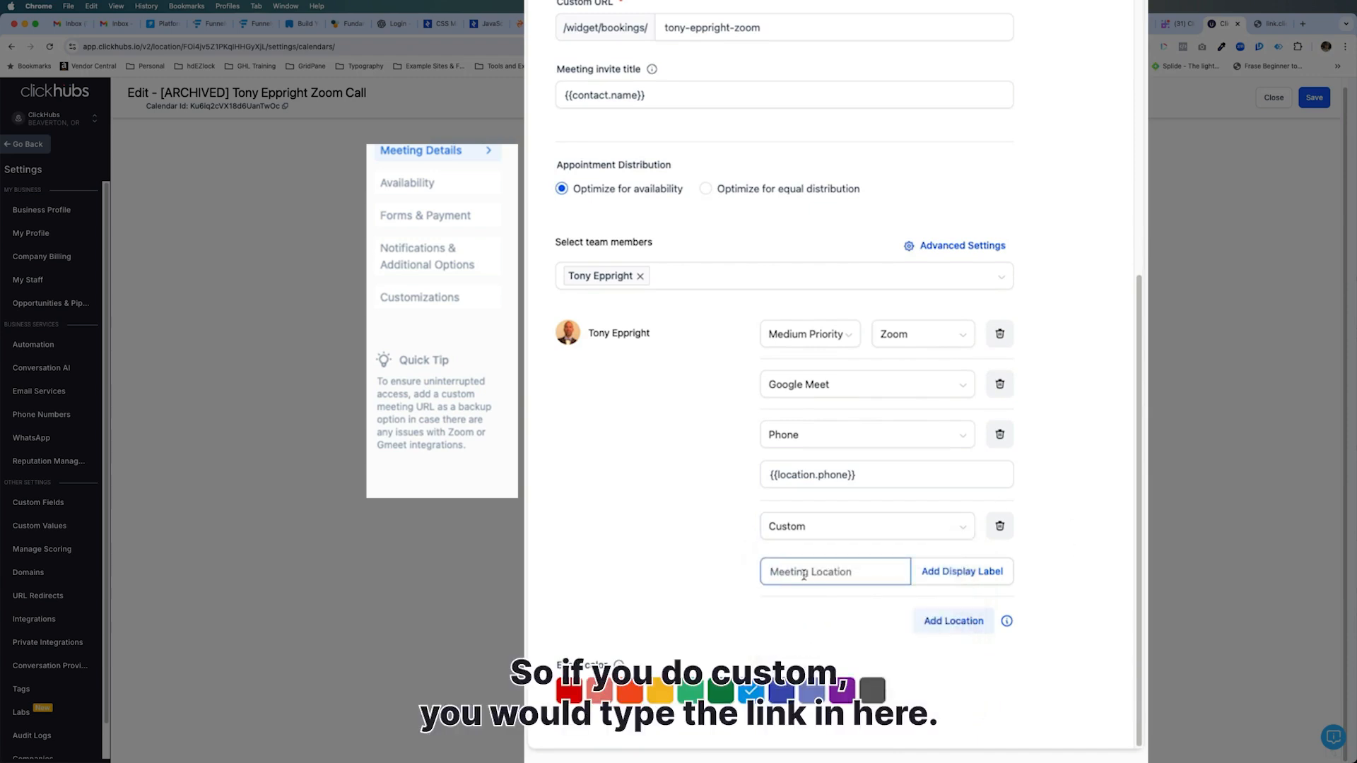
pyautogui.write('https')
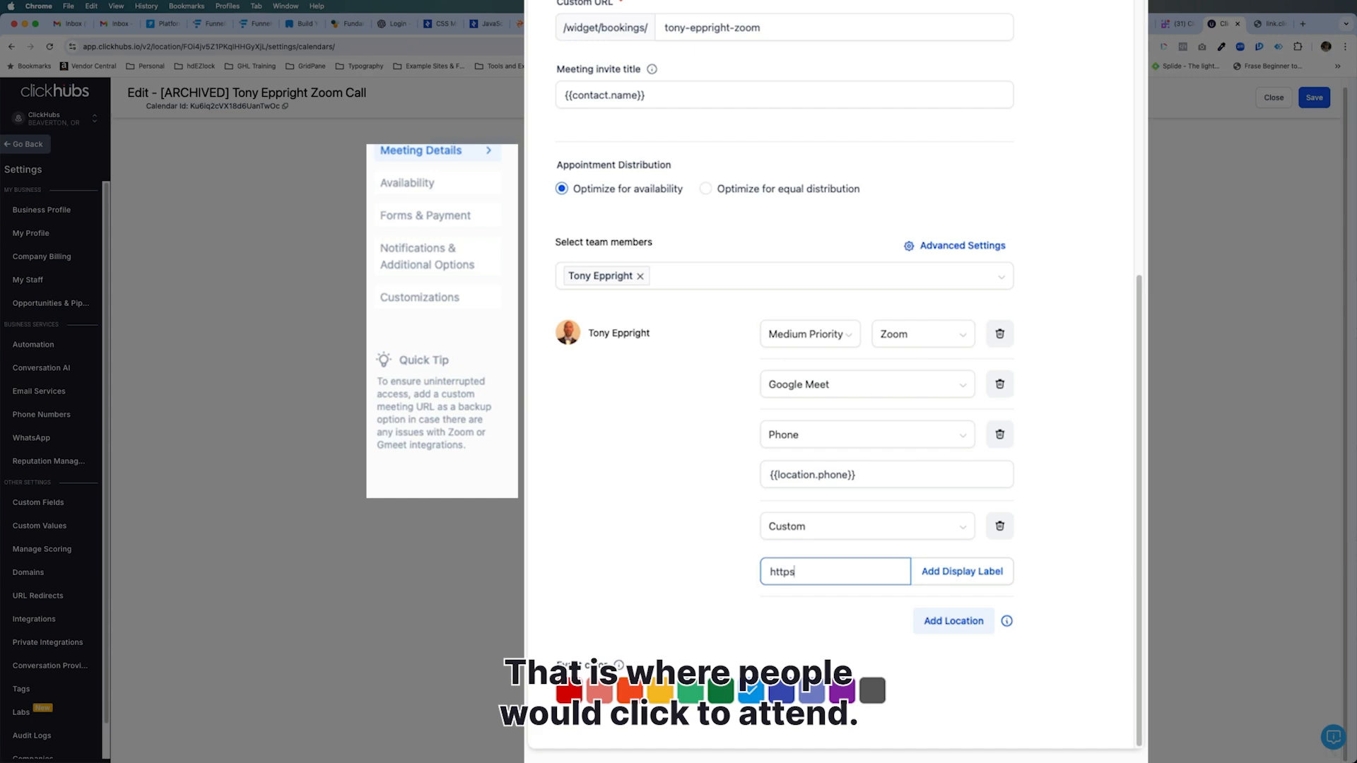
pyautogui.write('://yourlink.com')
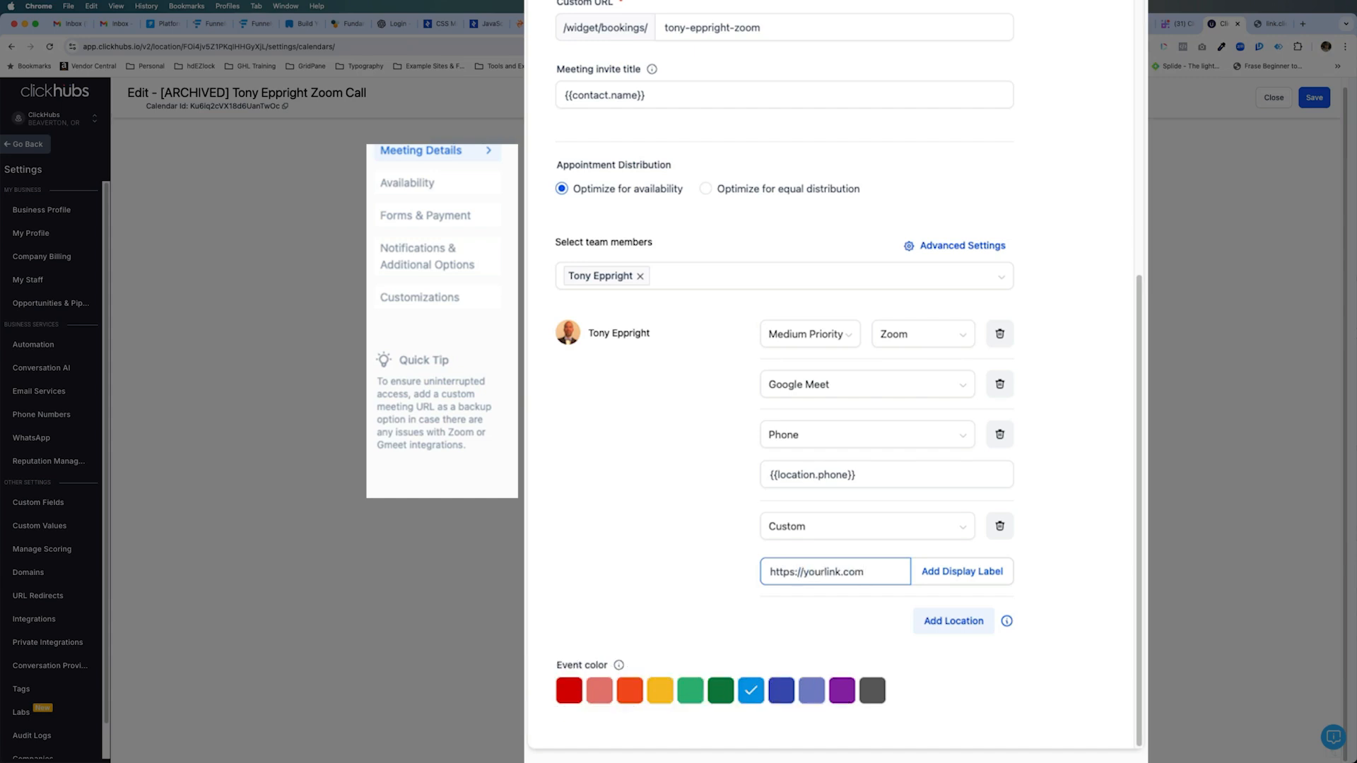
# Step: Add the display label "My Custom Meeting" to the custom meeting location
pyautogui.click(952, 574)
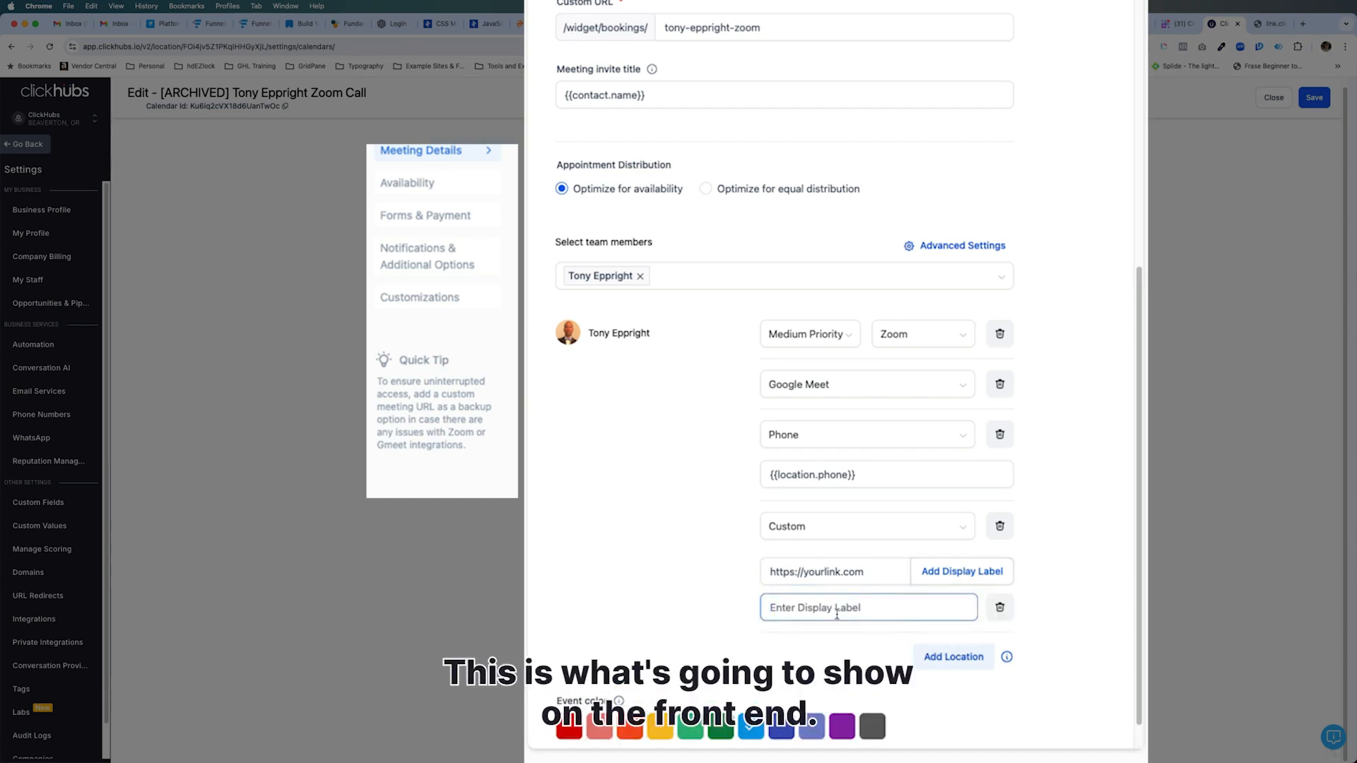
pyautogui.write('My Cu')
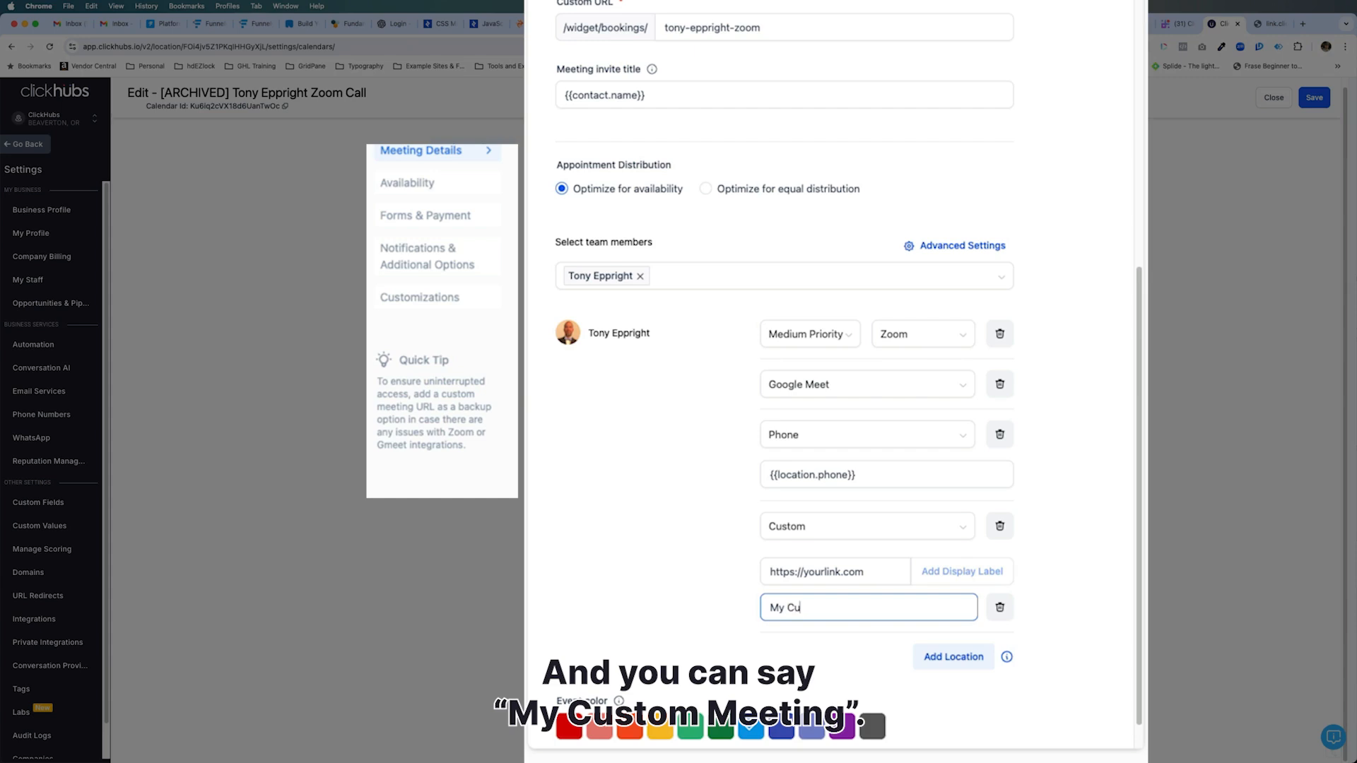
pyautogui.write('stom Meeting')
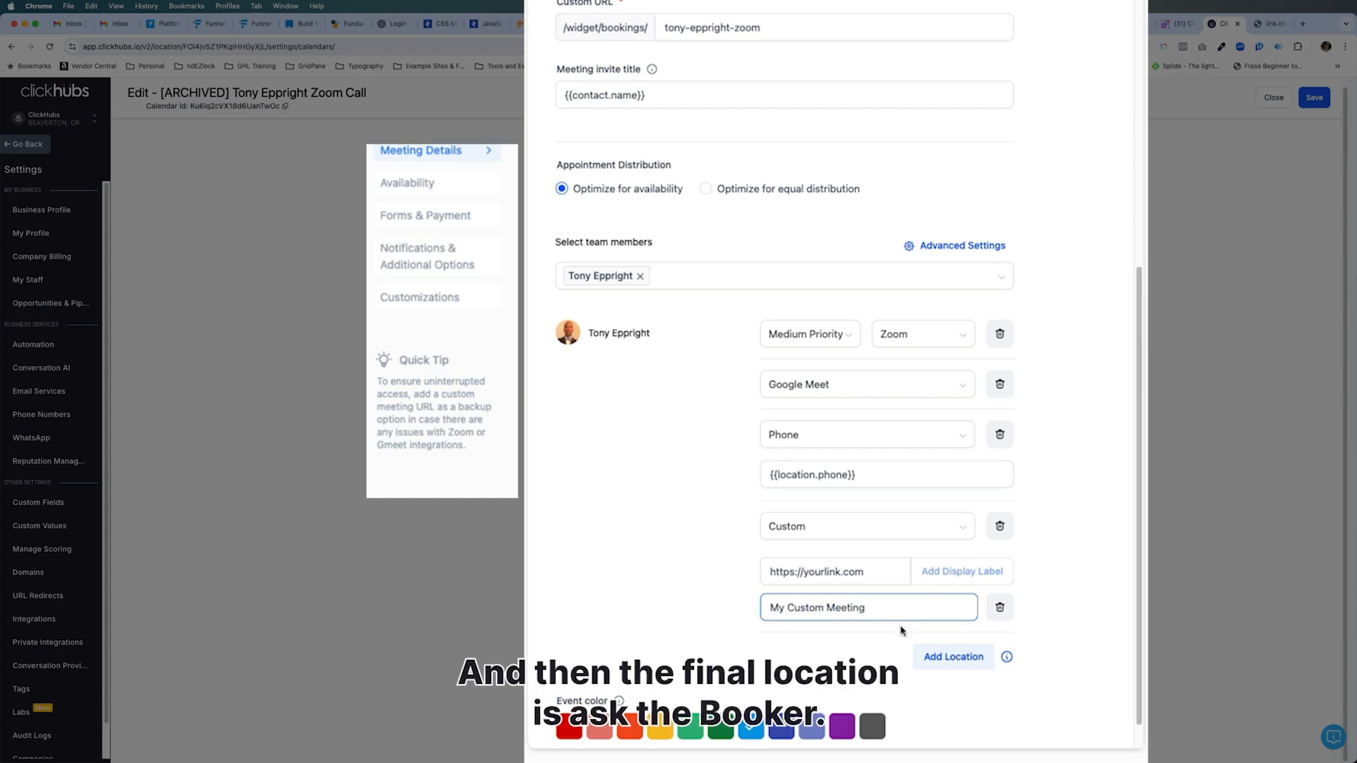
# Step: Add one more meeting location for the team member and set it to Ask the Booker
pyautogui.click(958, 656)
pyautogui.scroll(-3, 919, 636)
pyautogui.click(818, 534)
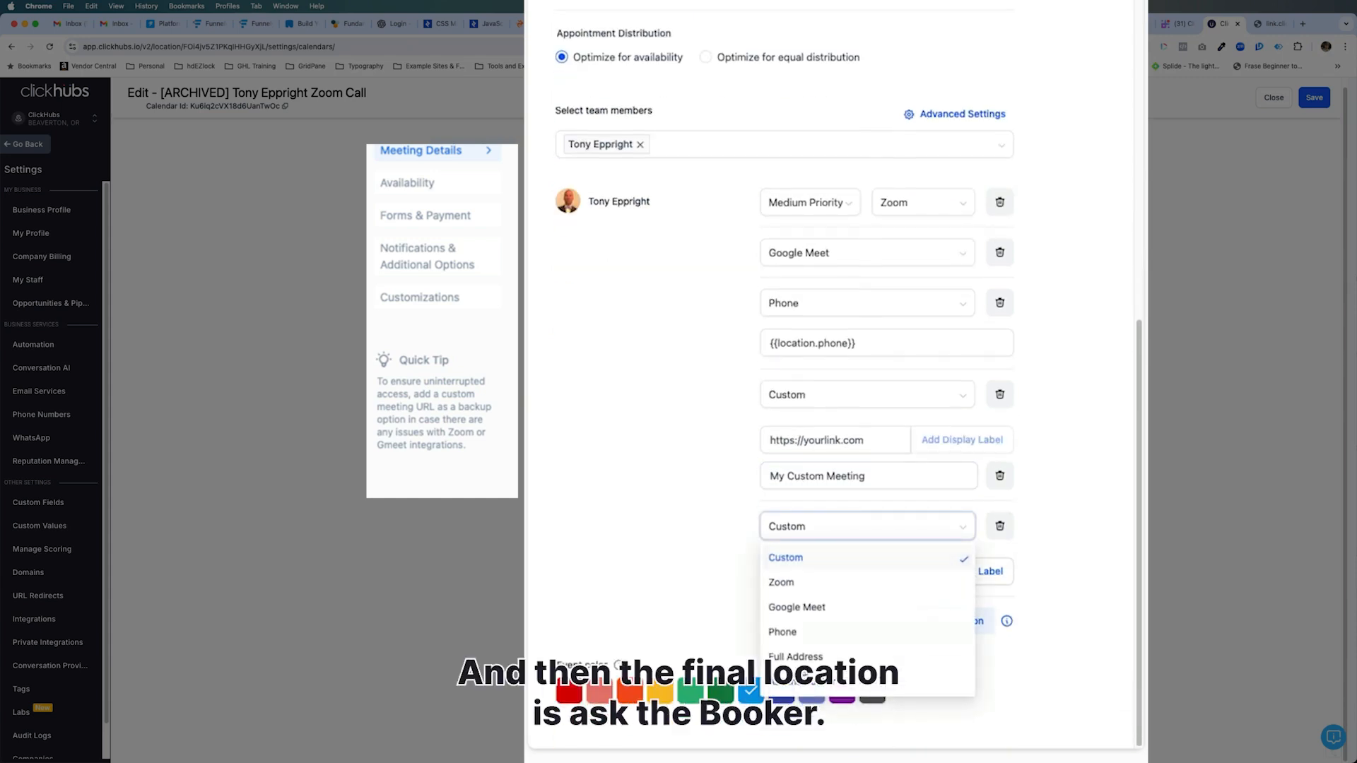
pyautogui.click(802, 680)
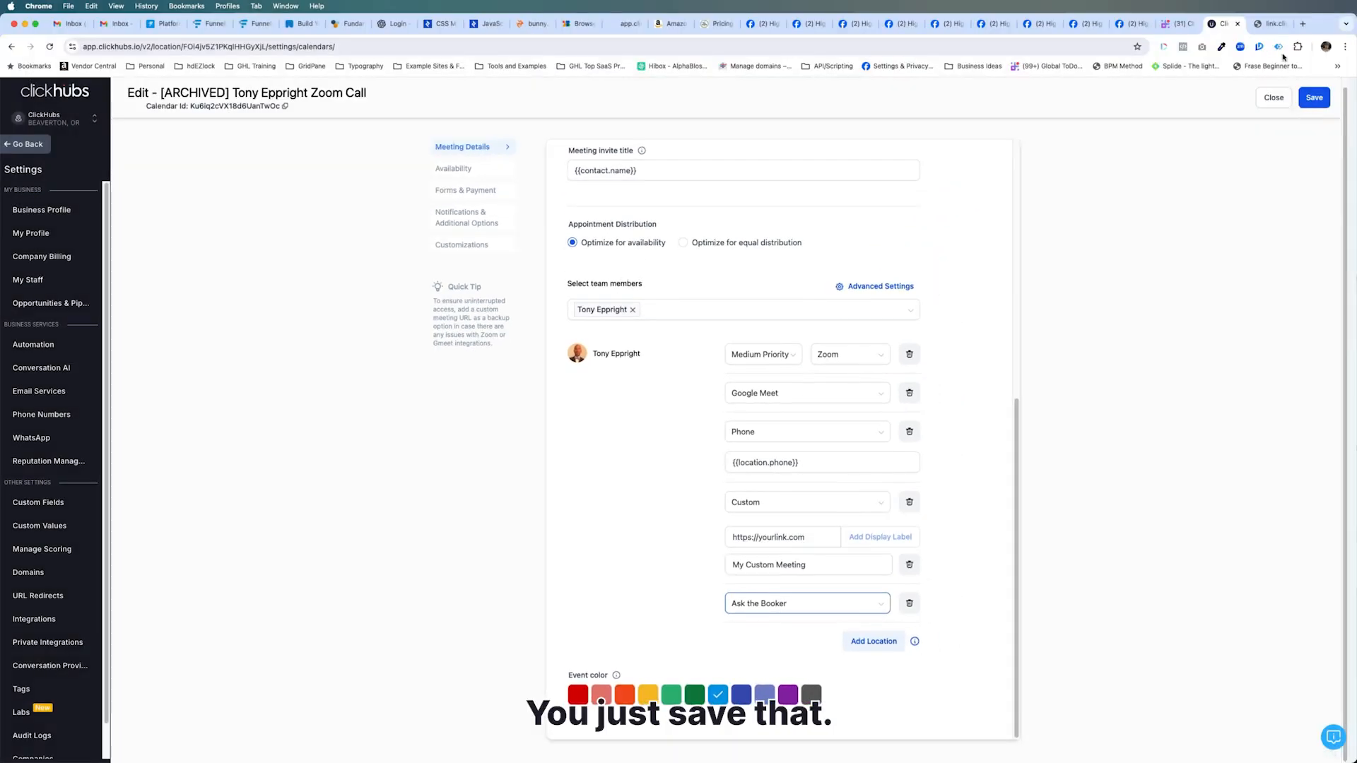
# Step: Switch to the public booking page and examine the custom label and Elsewhere options under the preferred location choices
pyautogui.click(1272, 23)
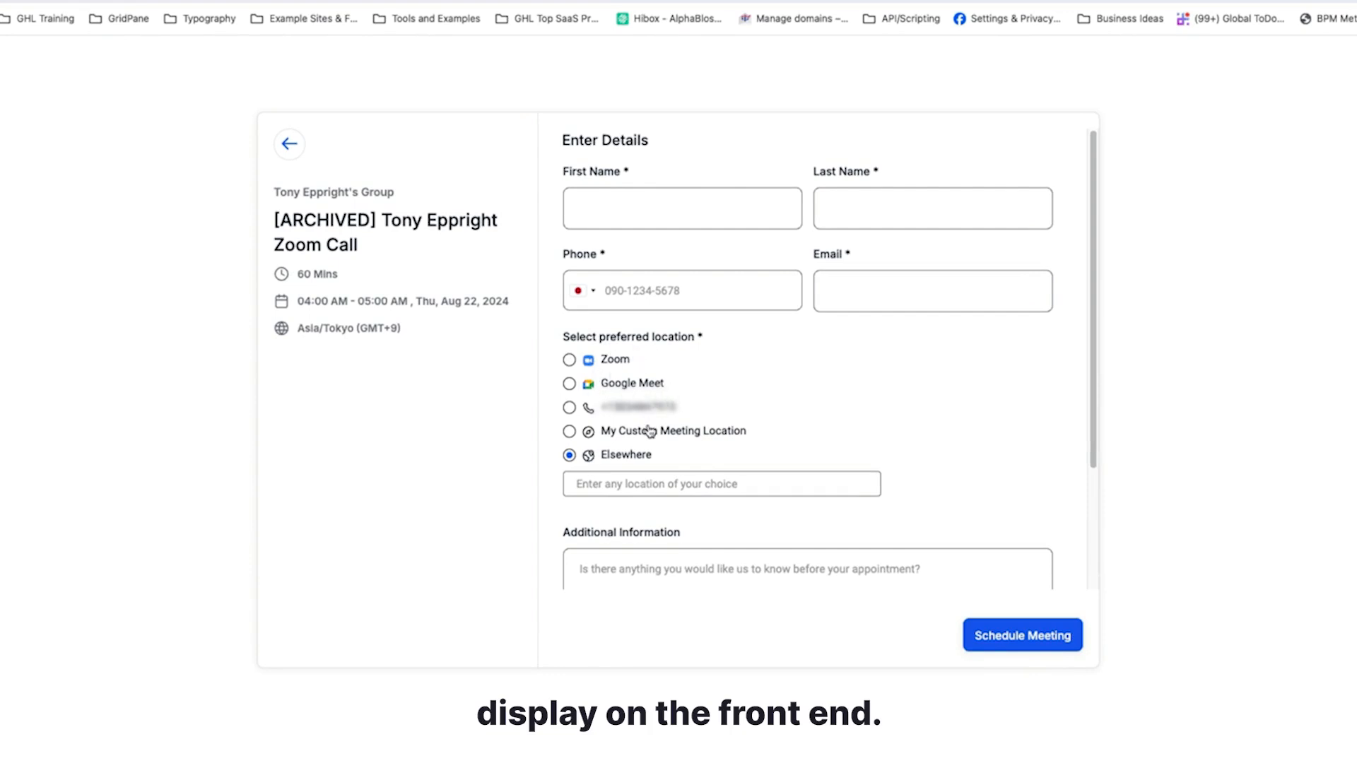
pyautogui.moveTo(735, 433); pyautogui.dragTo(603, 431)
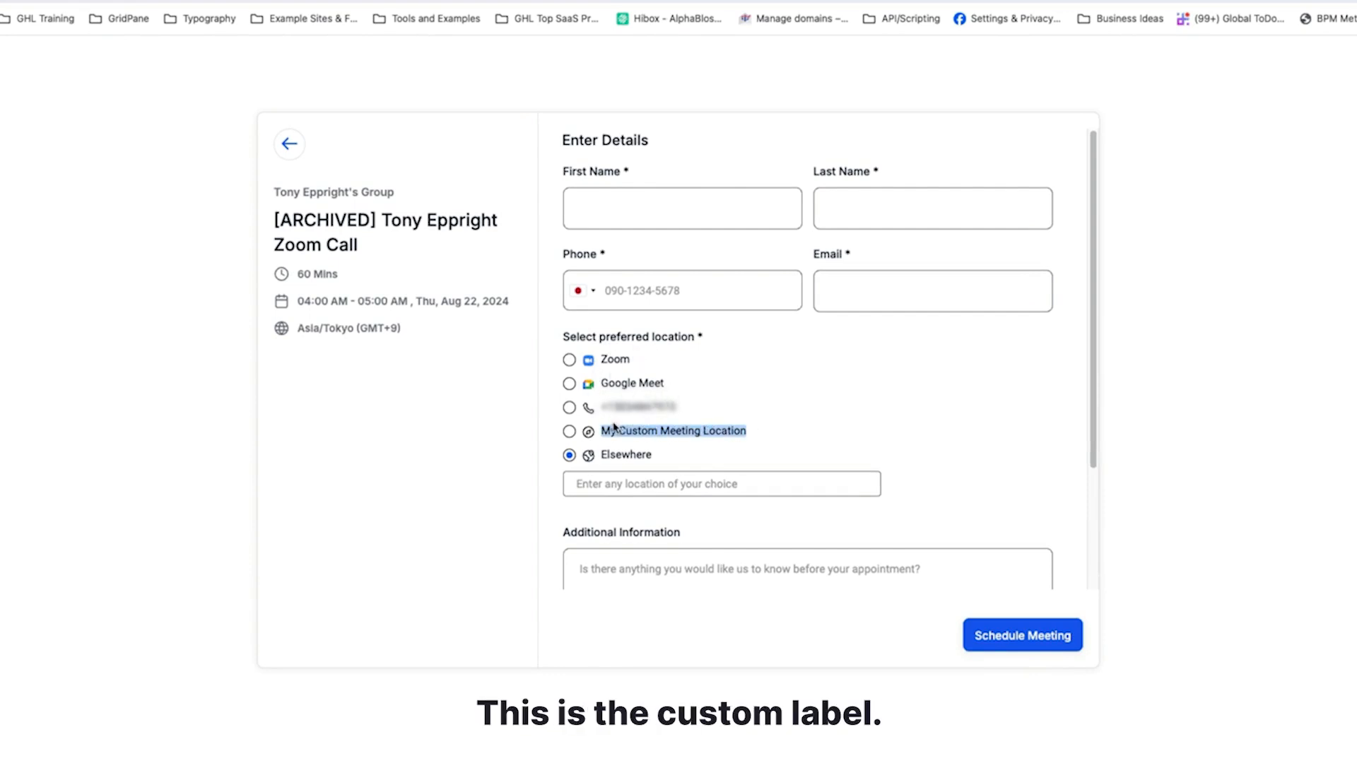
pyautogui.click(648, 457)
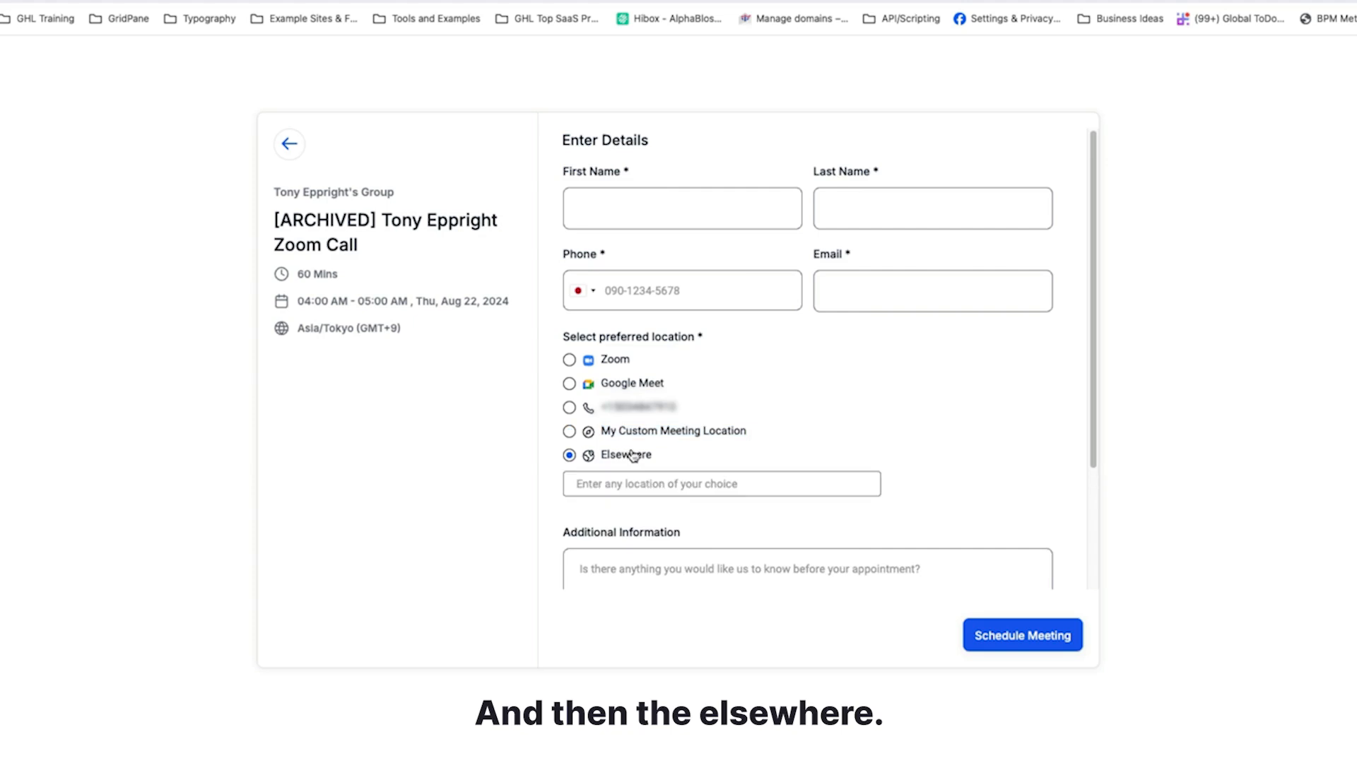
pyautogui.moveTo(663, 456); pyautogui.dragTo(601, 458)
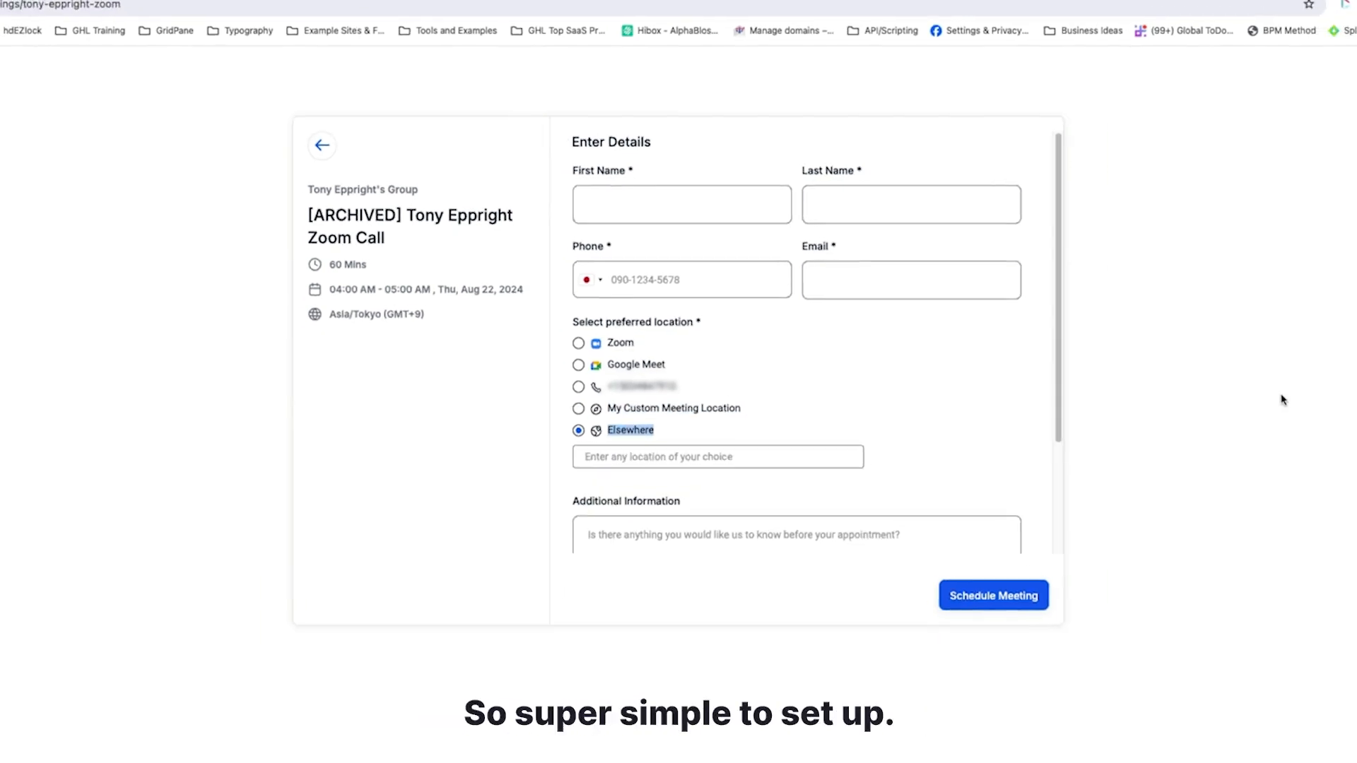